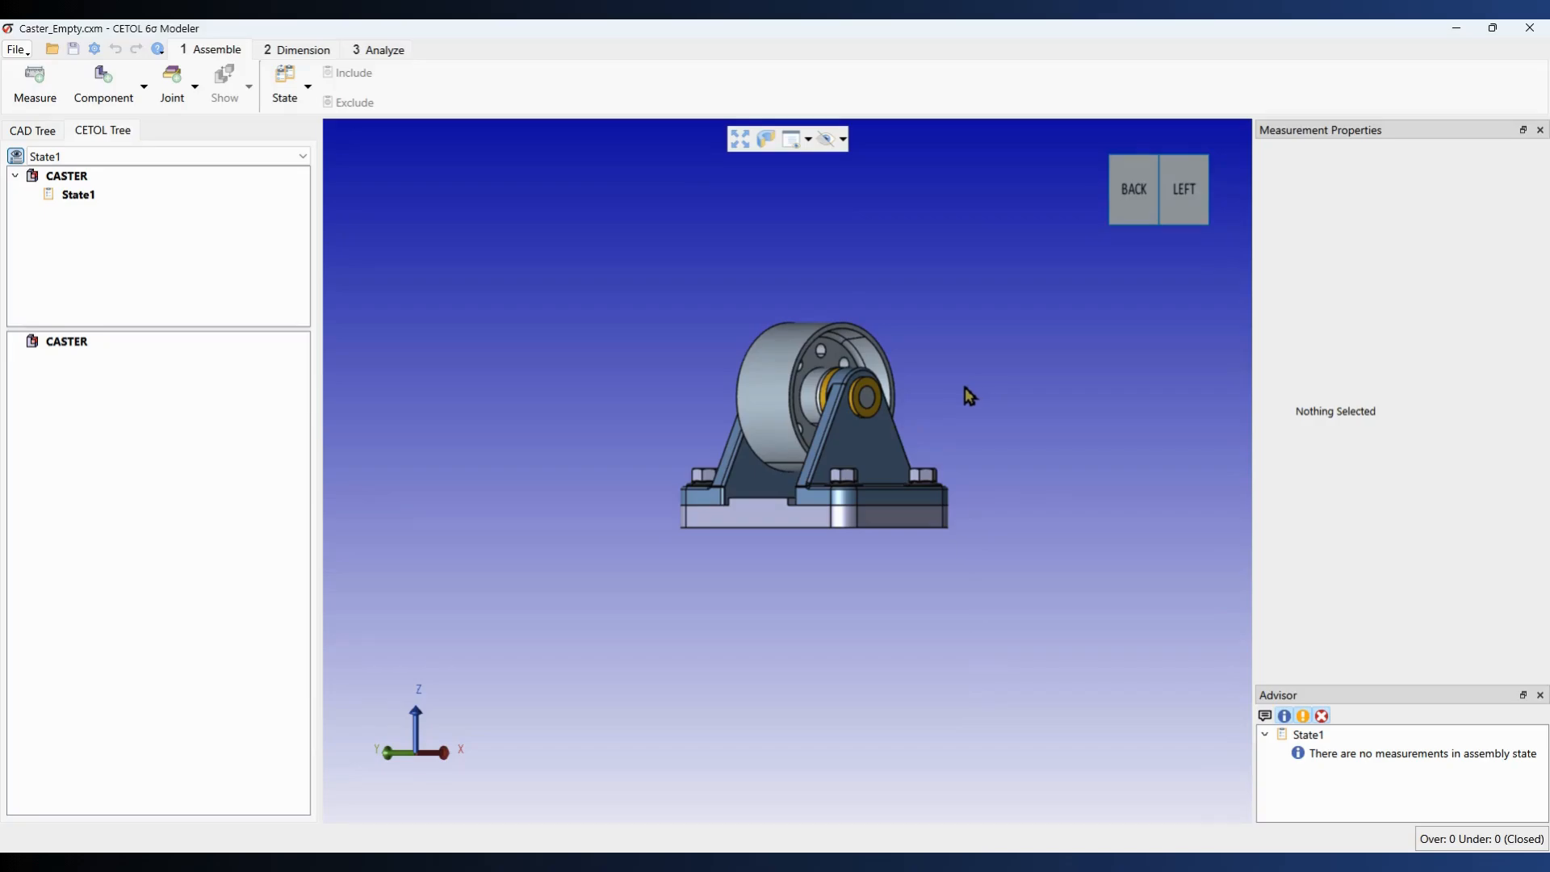
Step: Pick the two axle supports in the viewport as components AXLE_SUPPORT:1 and AXLE_SUPPORT:2
mouse_move(976, 381)
middle_down()
mouse_move(866, 416)
mouse_move(966, 399)
mouse_move(1009, 345)
mouse_move(987, 373)
middle_up()
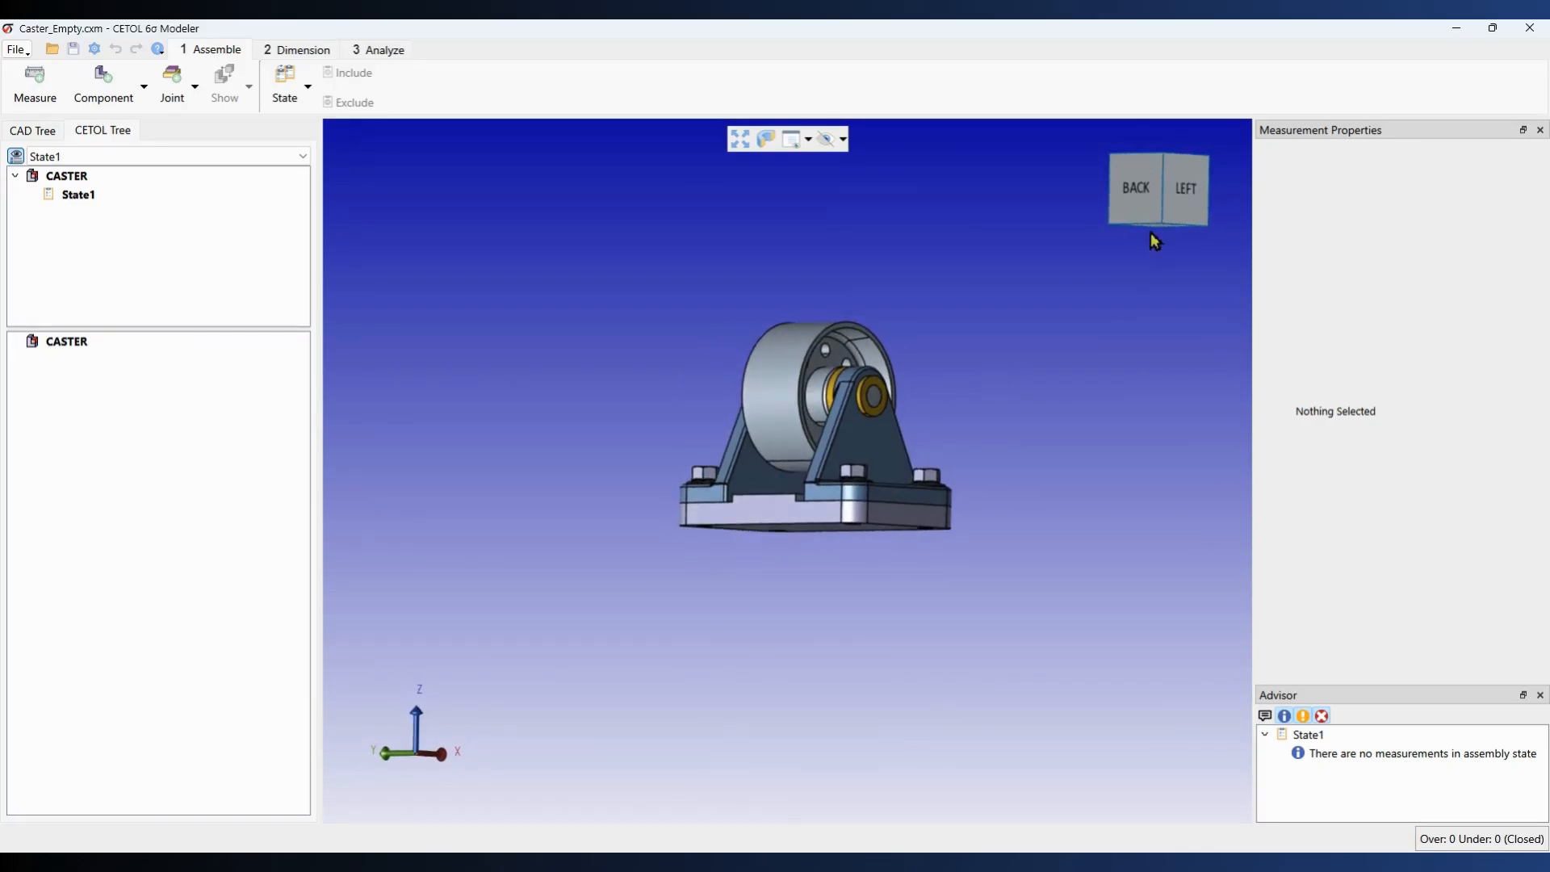
click(1161, 181)
middle_drag(725, 491, 959, 500)
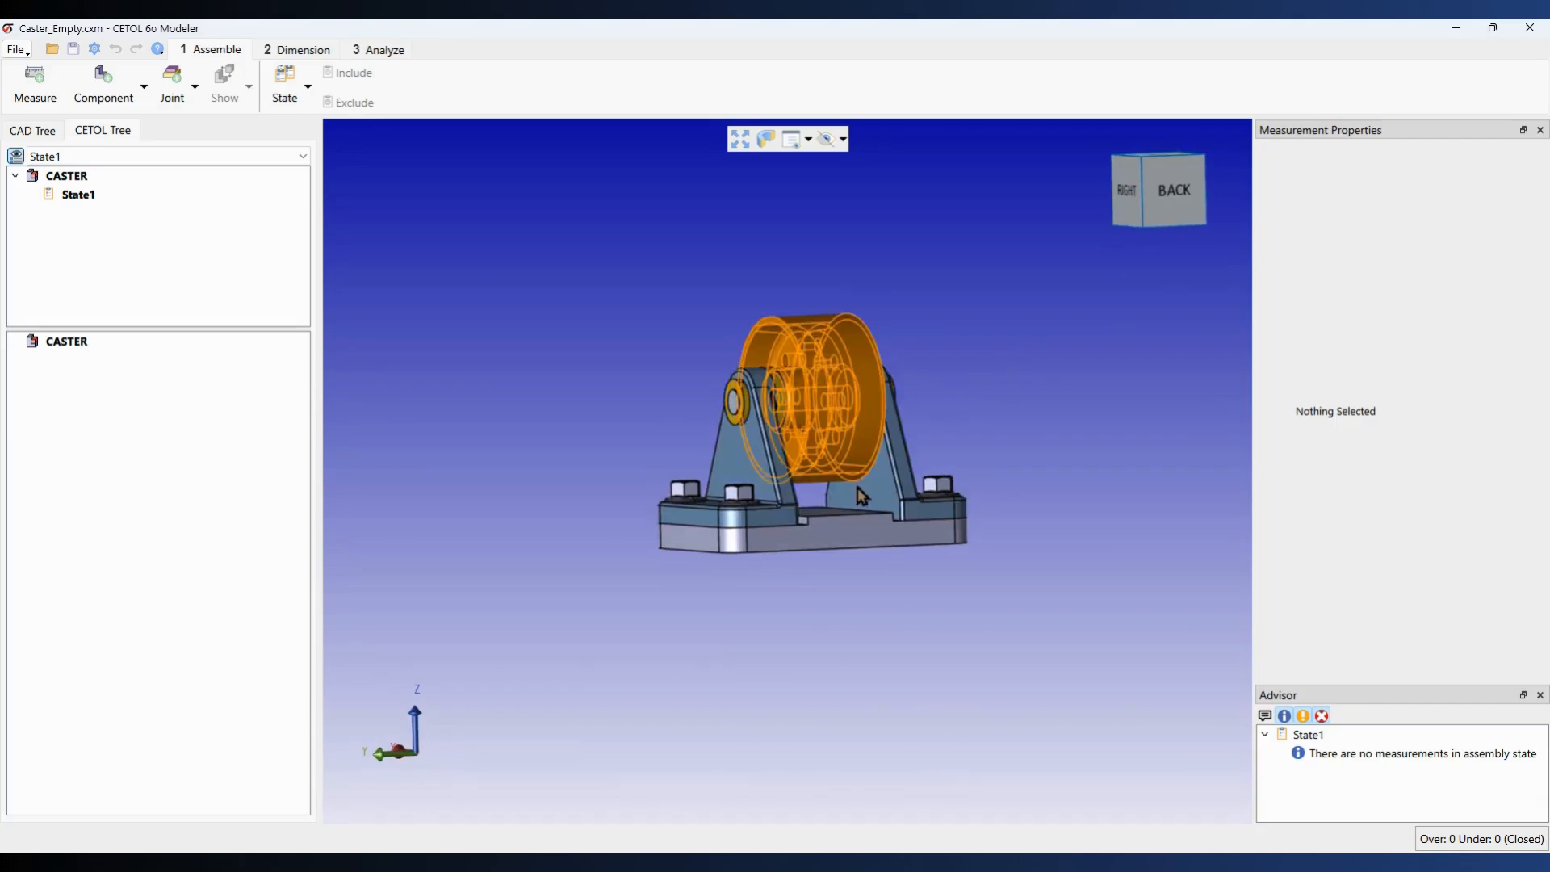
click(1200, 204)
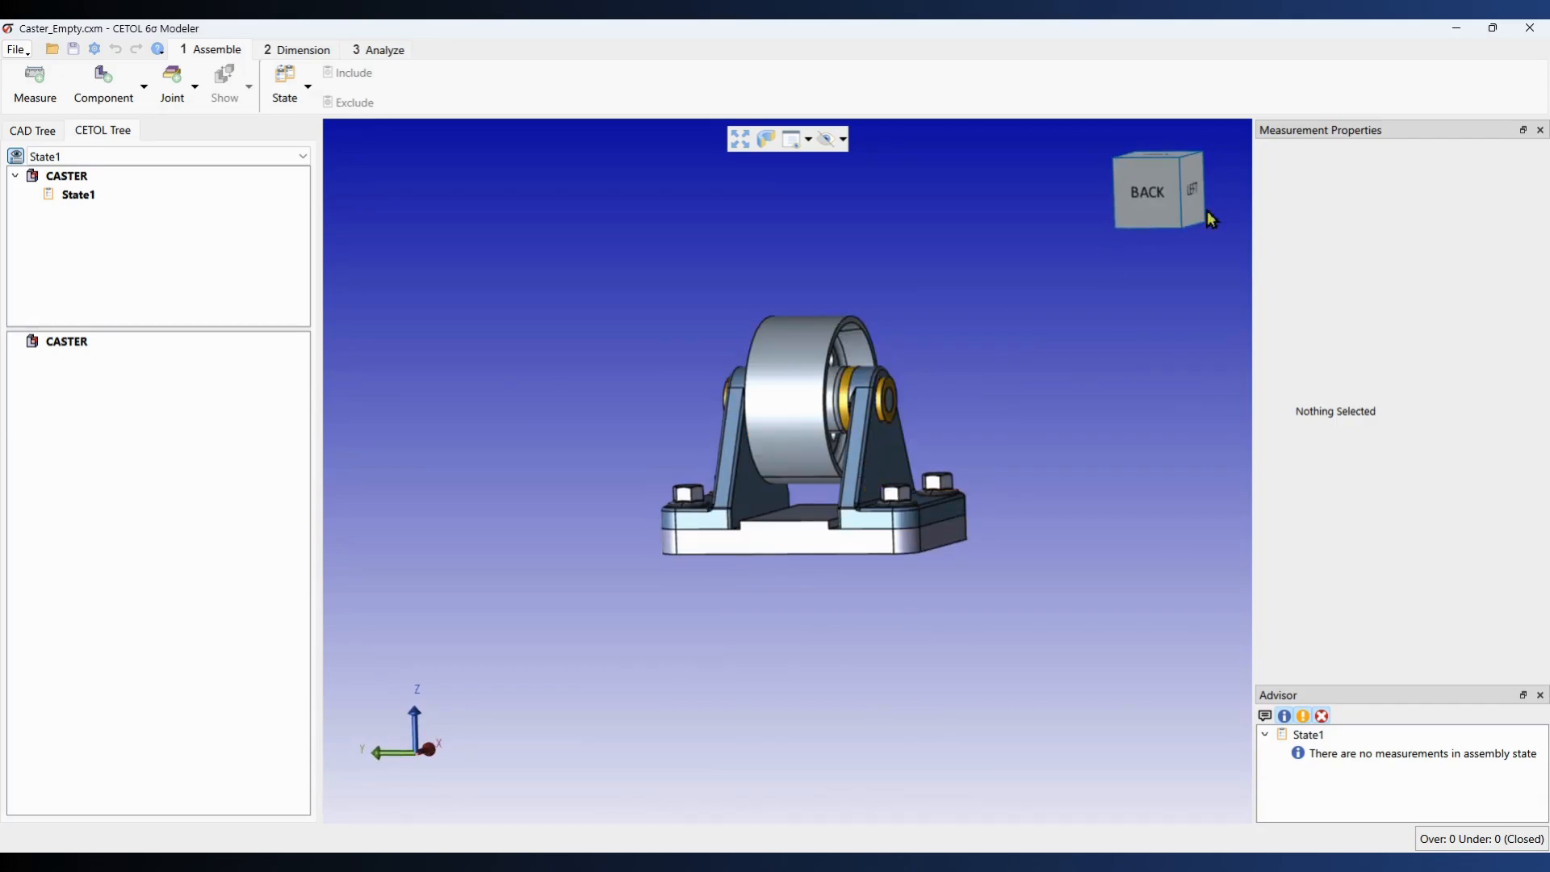
click(1186, 200)
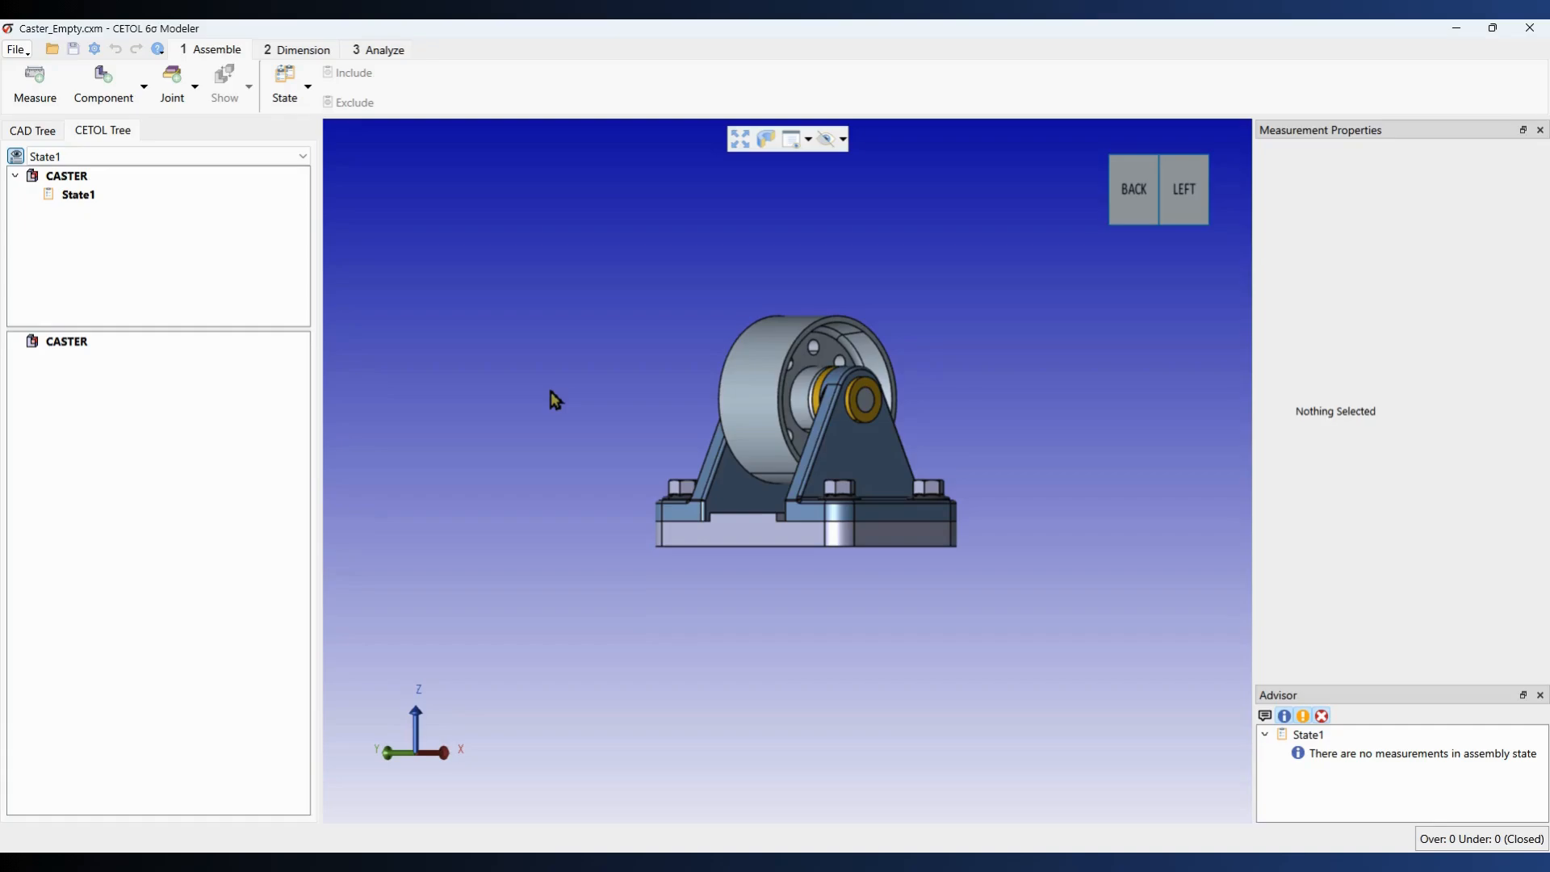
click(113, 103)
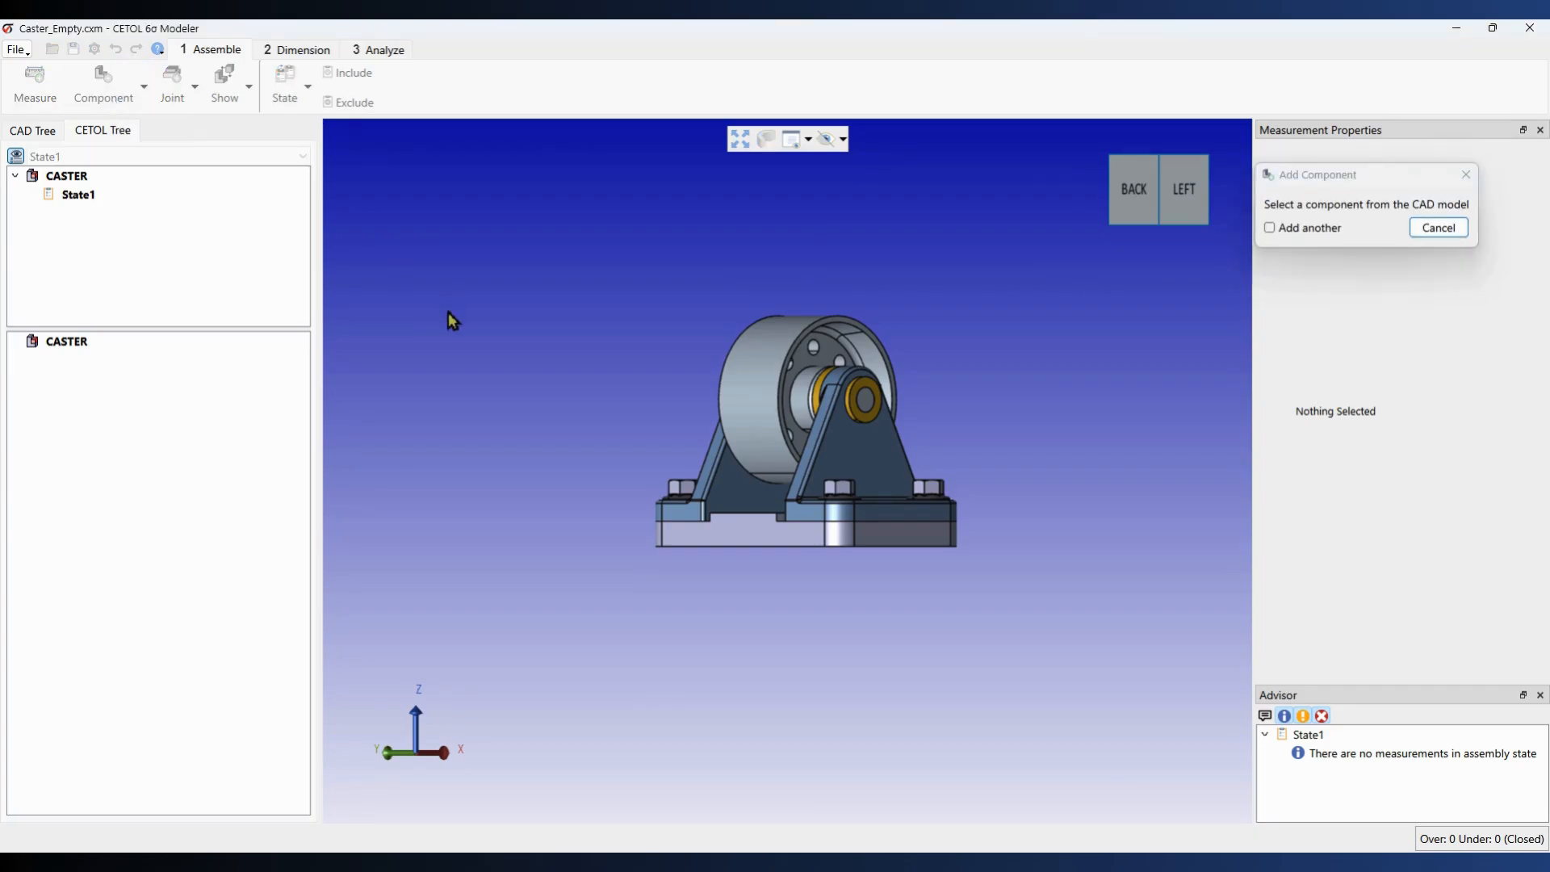
click(838, 461)
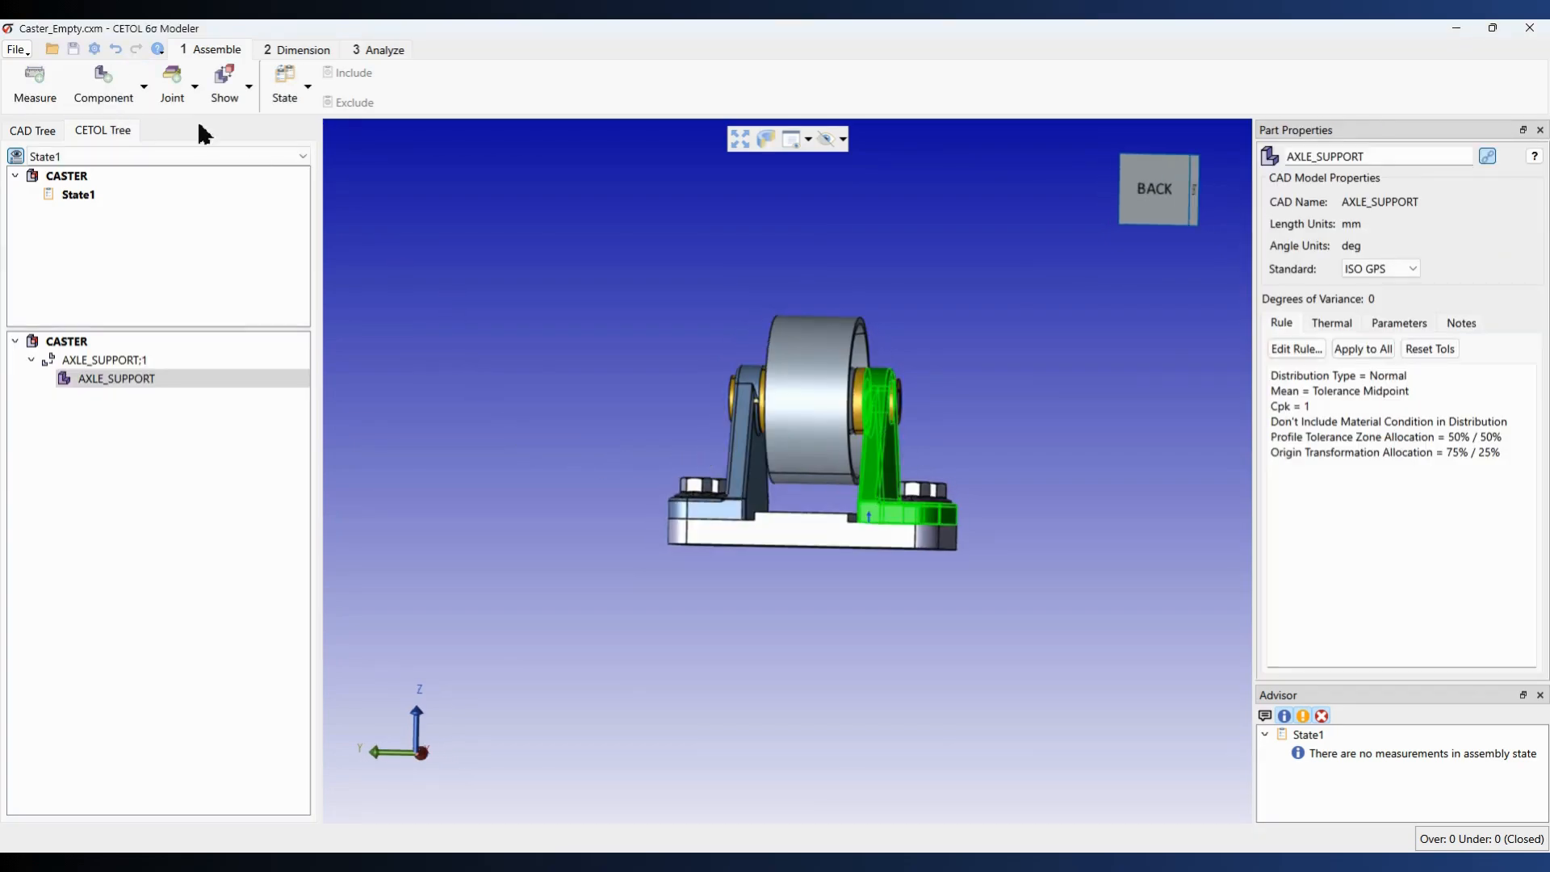
click(120, 83)
click(743, 458)
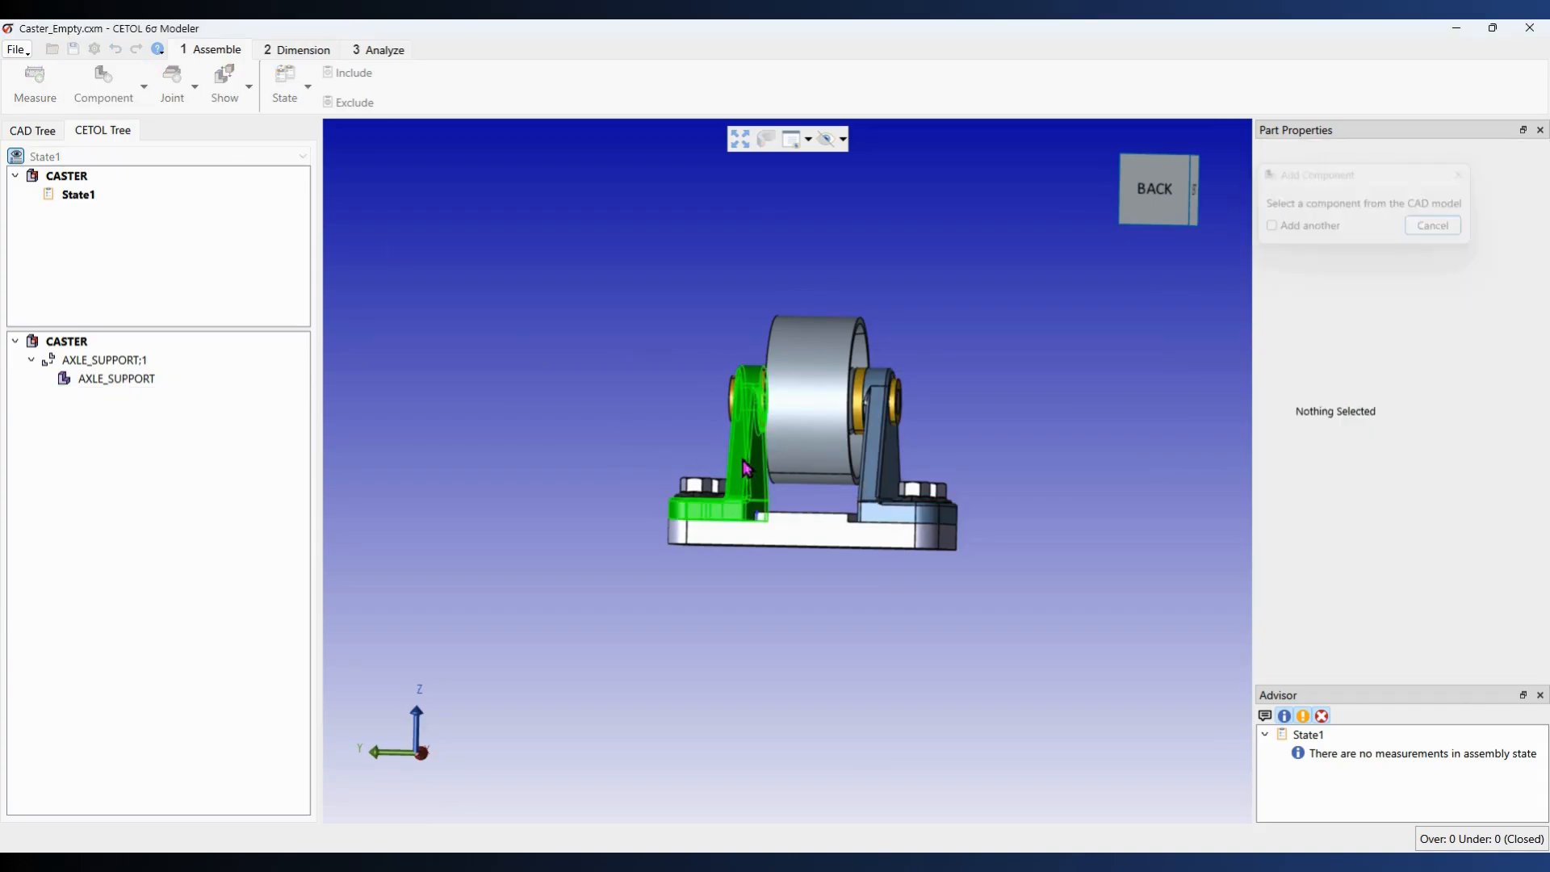
click(628, 429)
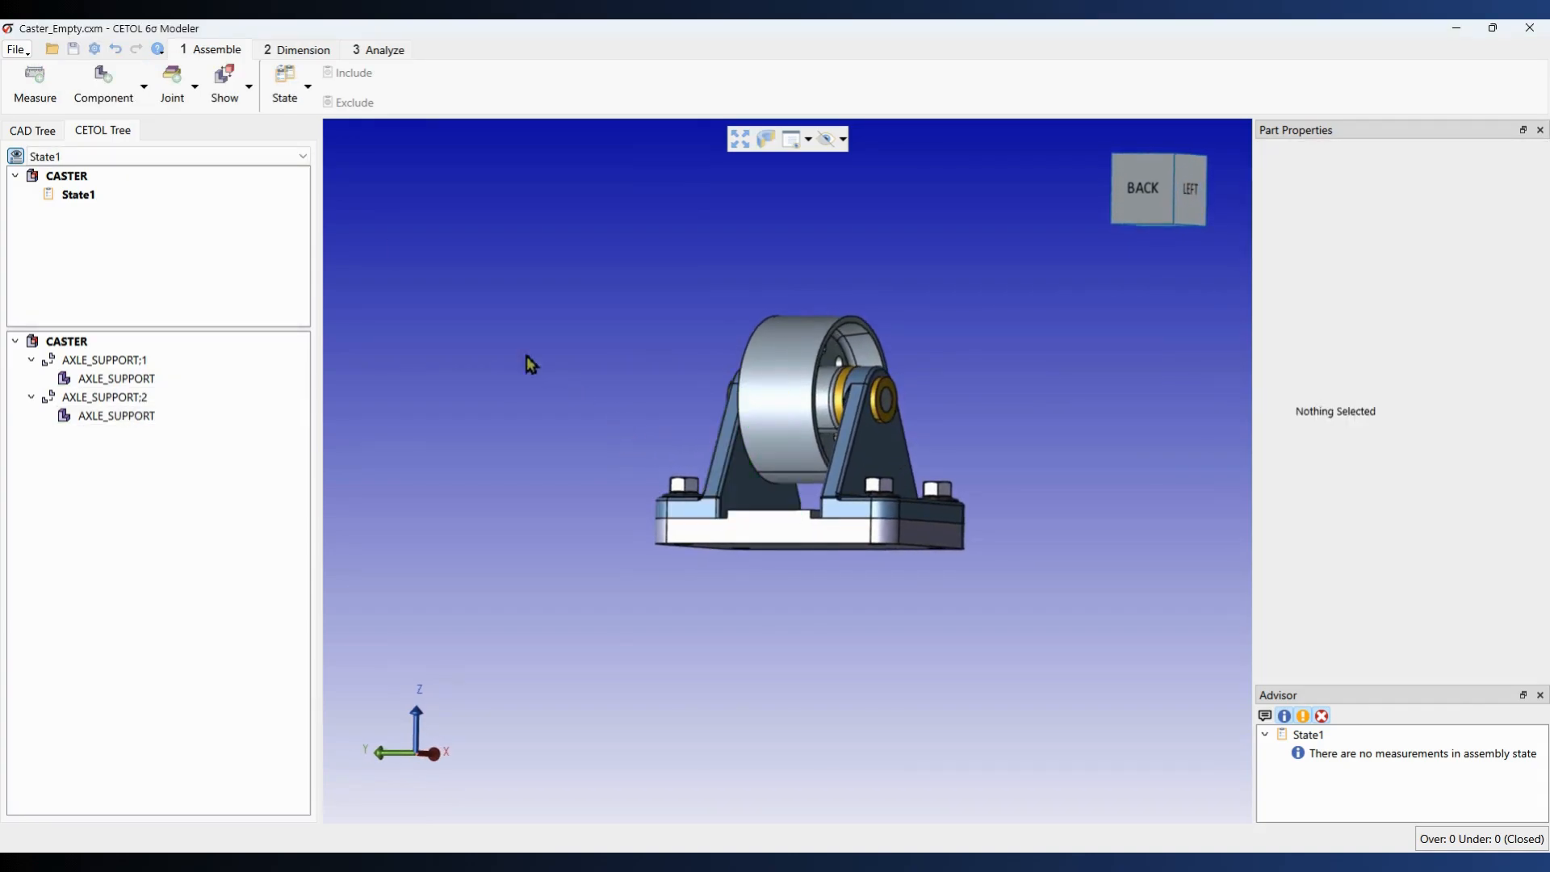
Step: Measure from one support's inner face, renamed 'Inner Surface', to the other support's inner face
click(35, 80)
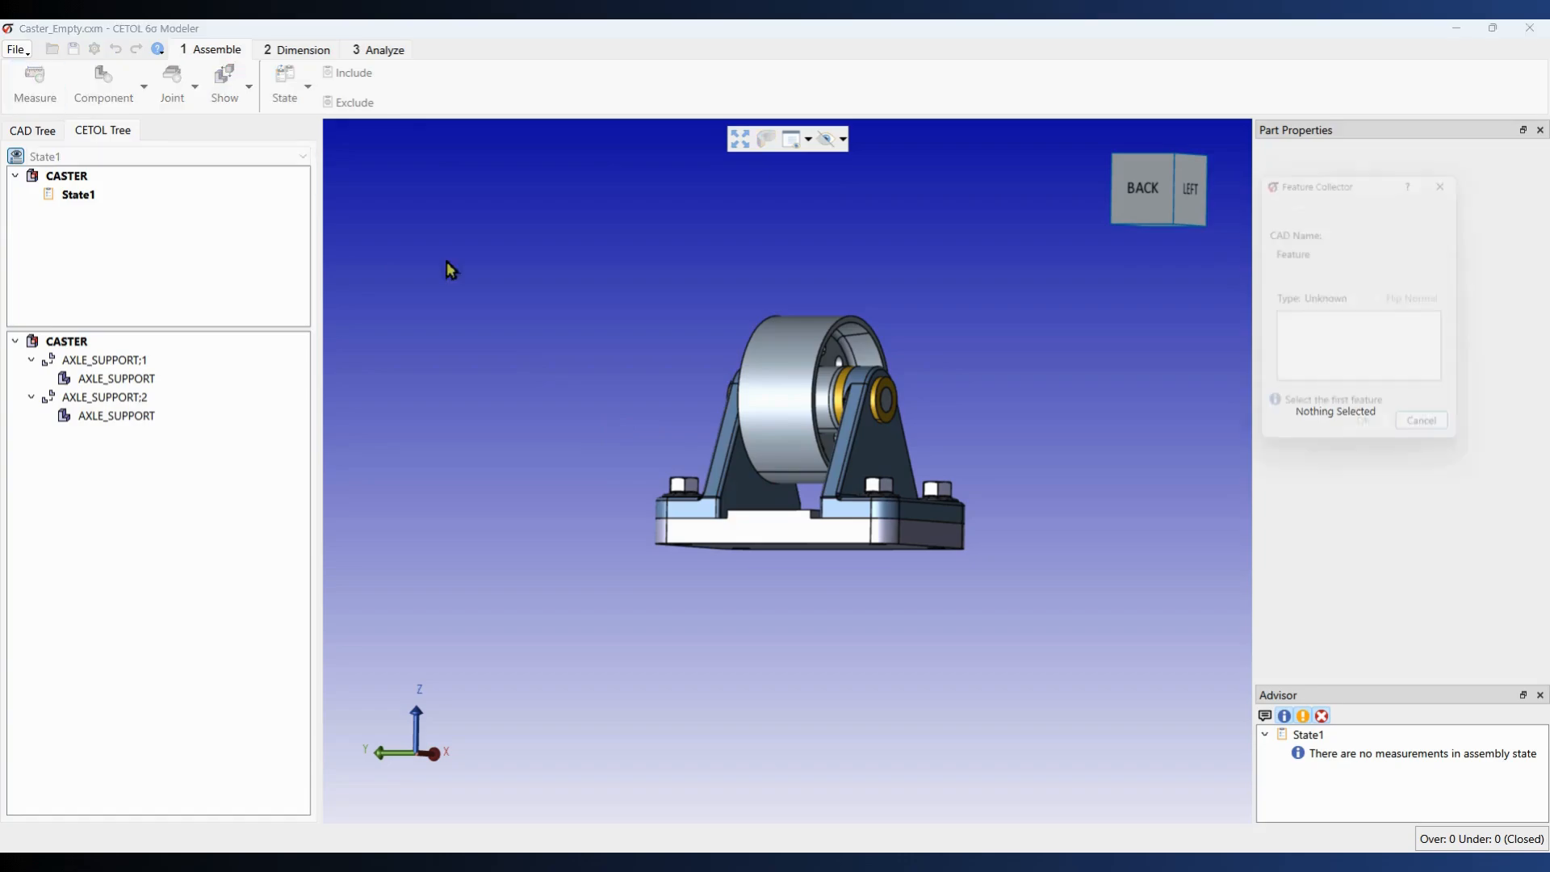
click(753, 499)
drag(1368, 280, 1301, 277)
text(Inner Surface)
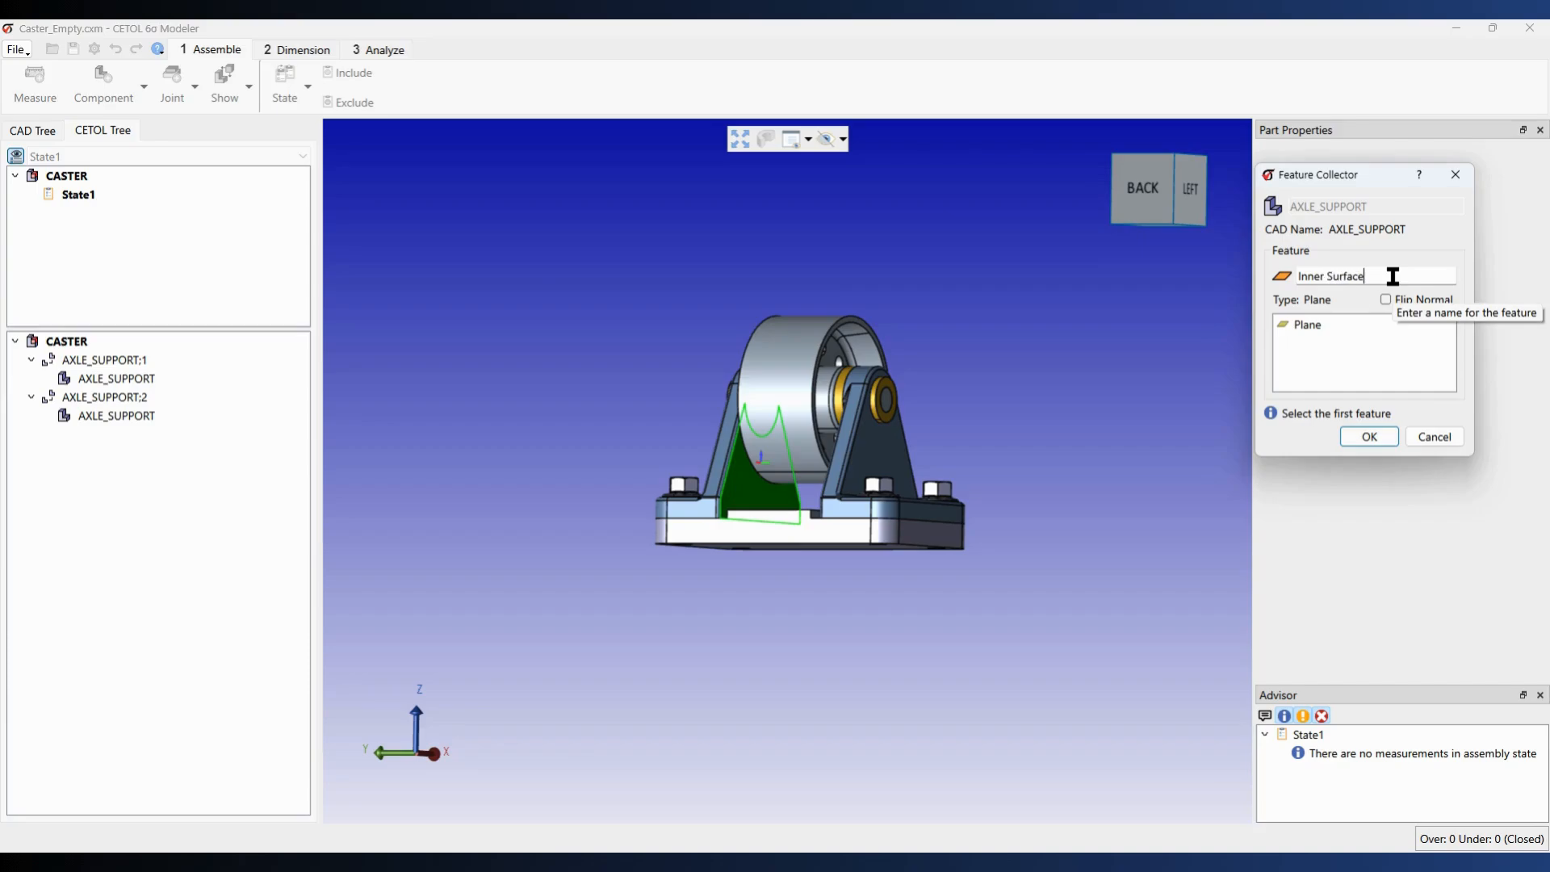
click(1373, 431)
middle_drag(918, 460, 1090, 467)
click(878, 498)
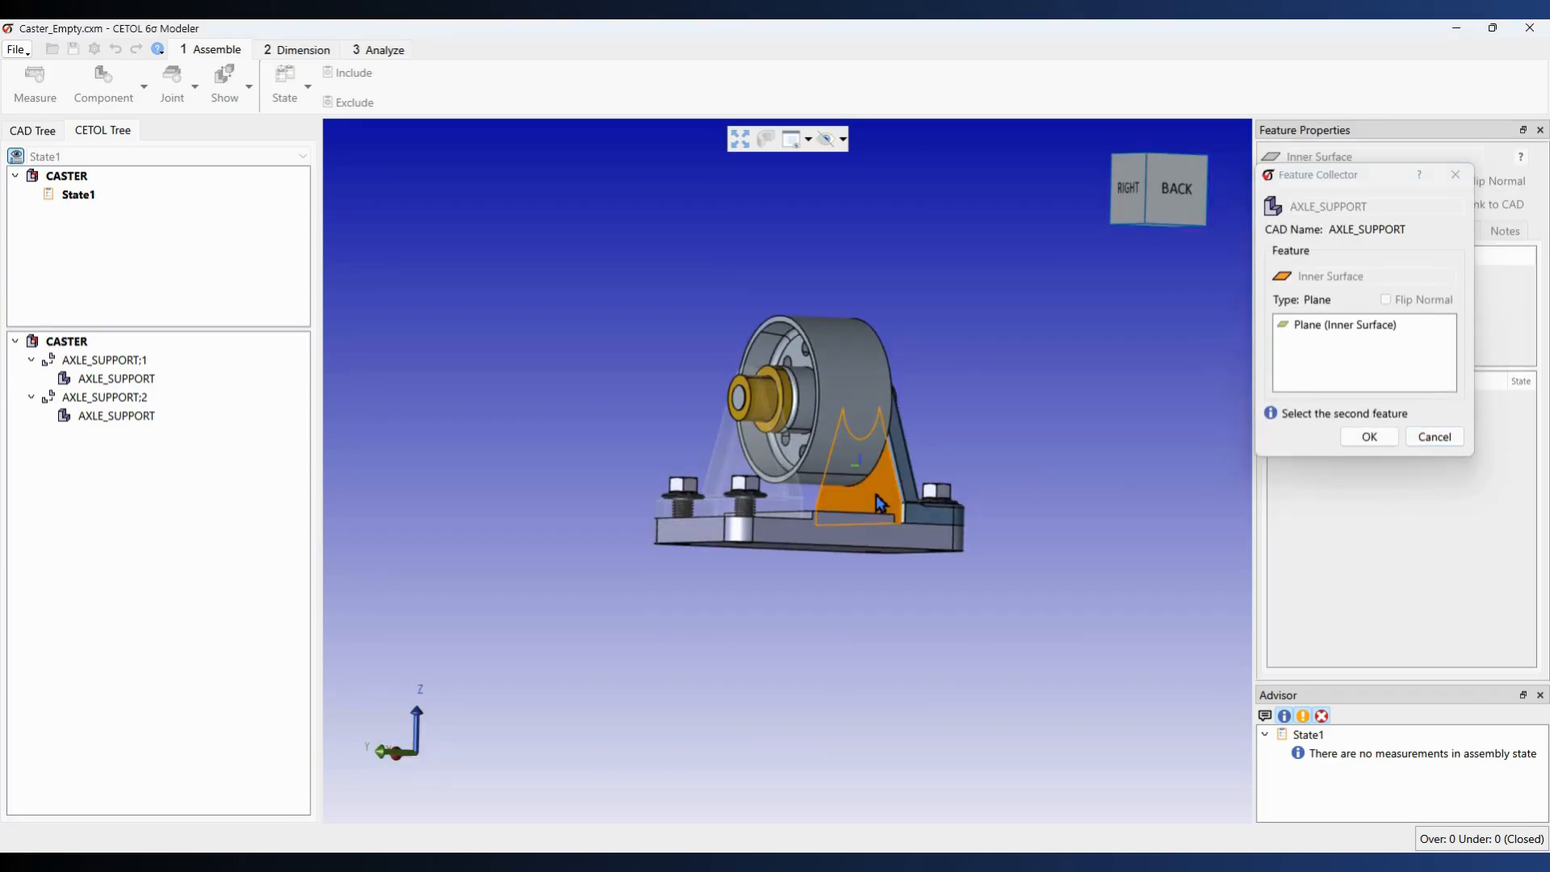
click(1370, 437)
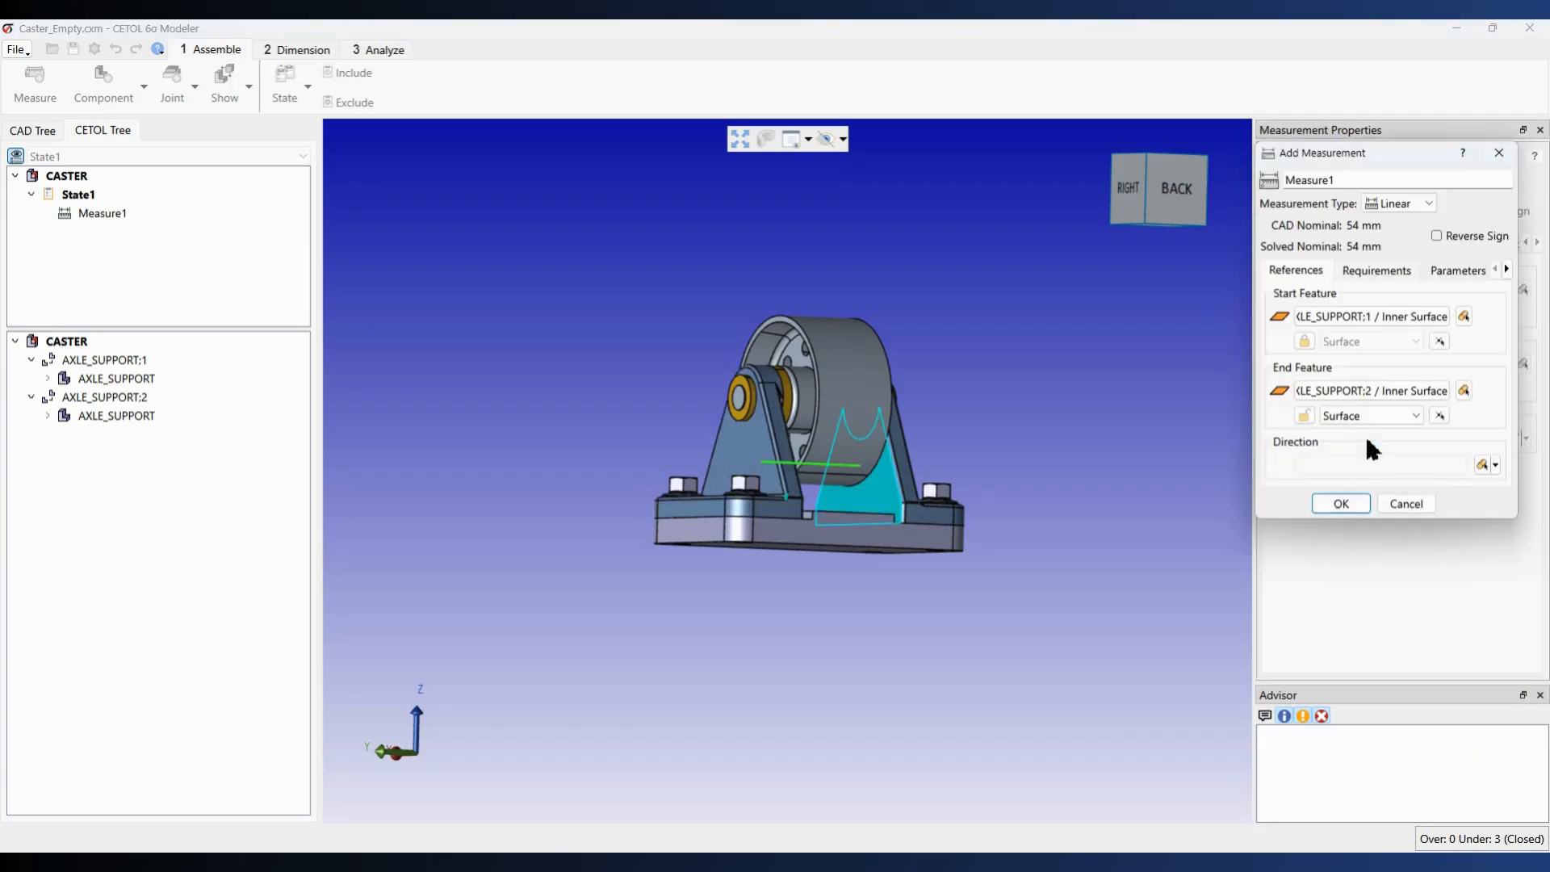
Step: Rename the new 54 mm measurement to 'Inner Surface Gap' and confirm it
middle_drag(1077, 417, 840, 430)
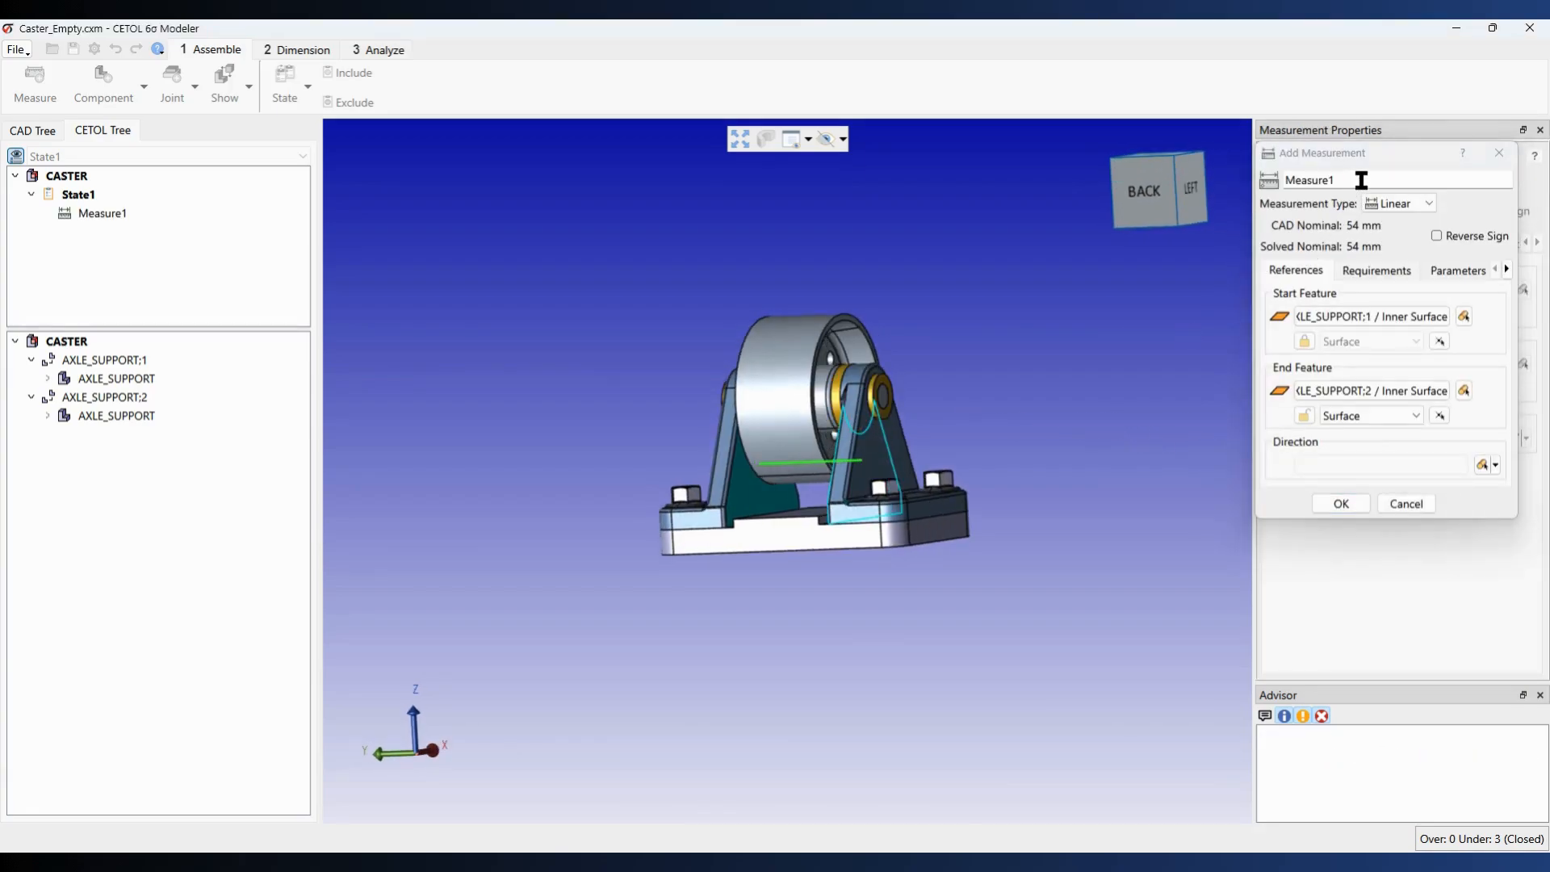
double_click(1308, 180)
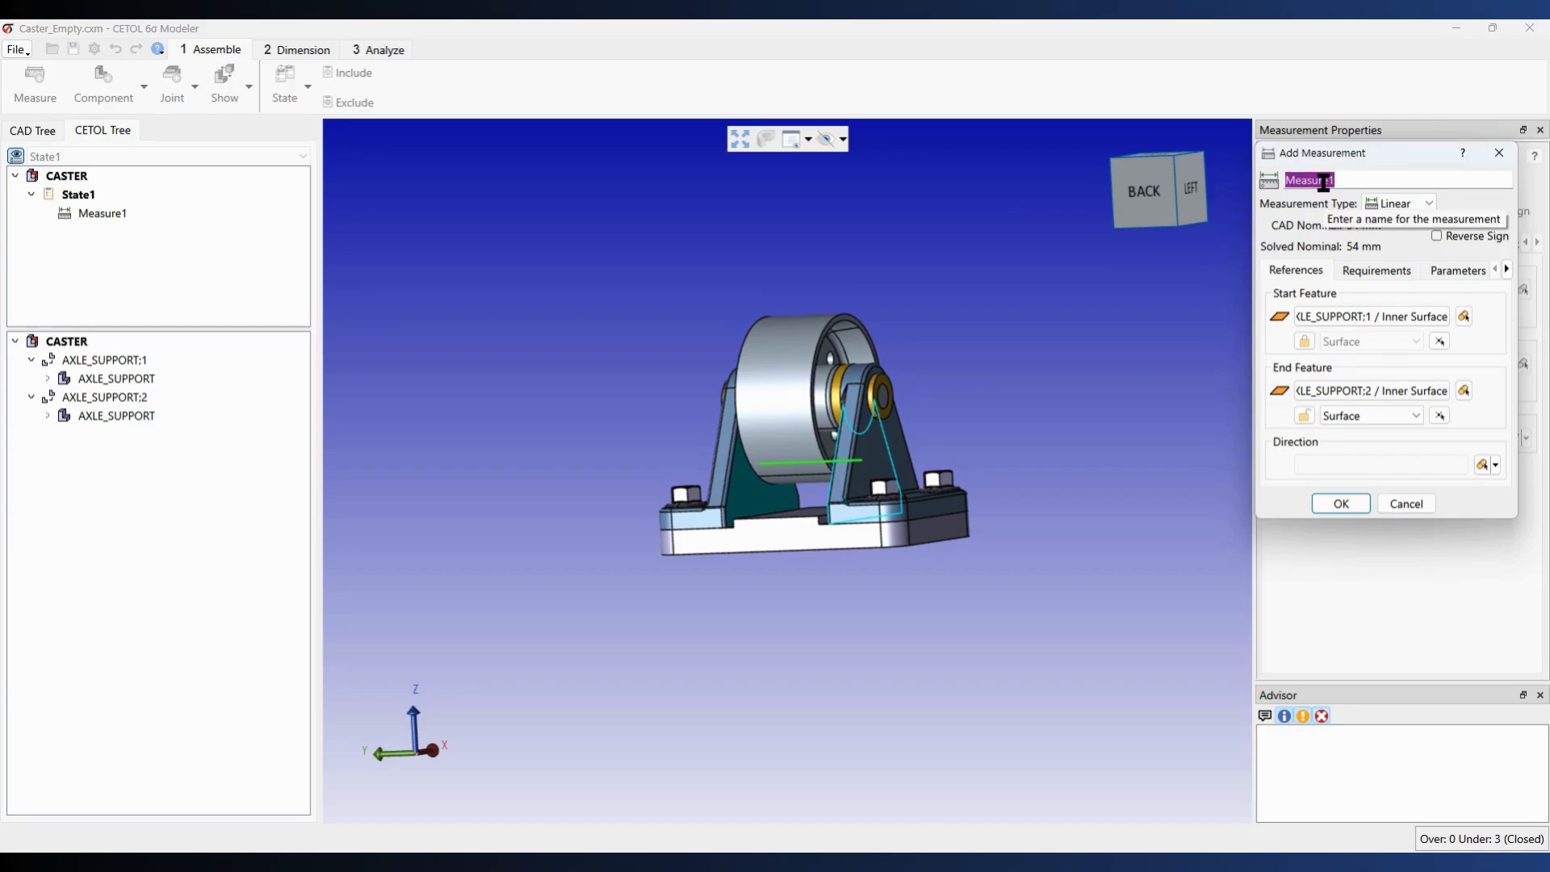
text(Inner Surface Gap)
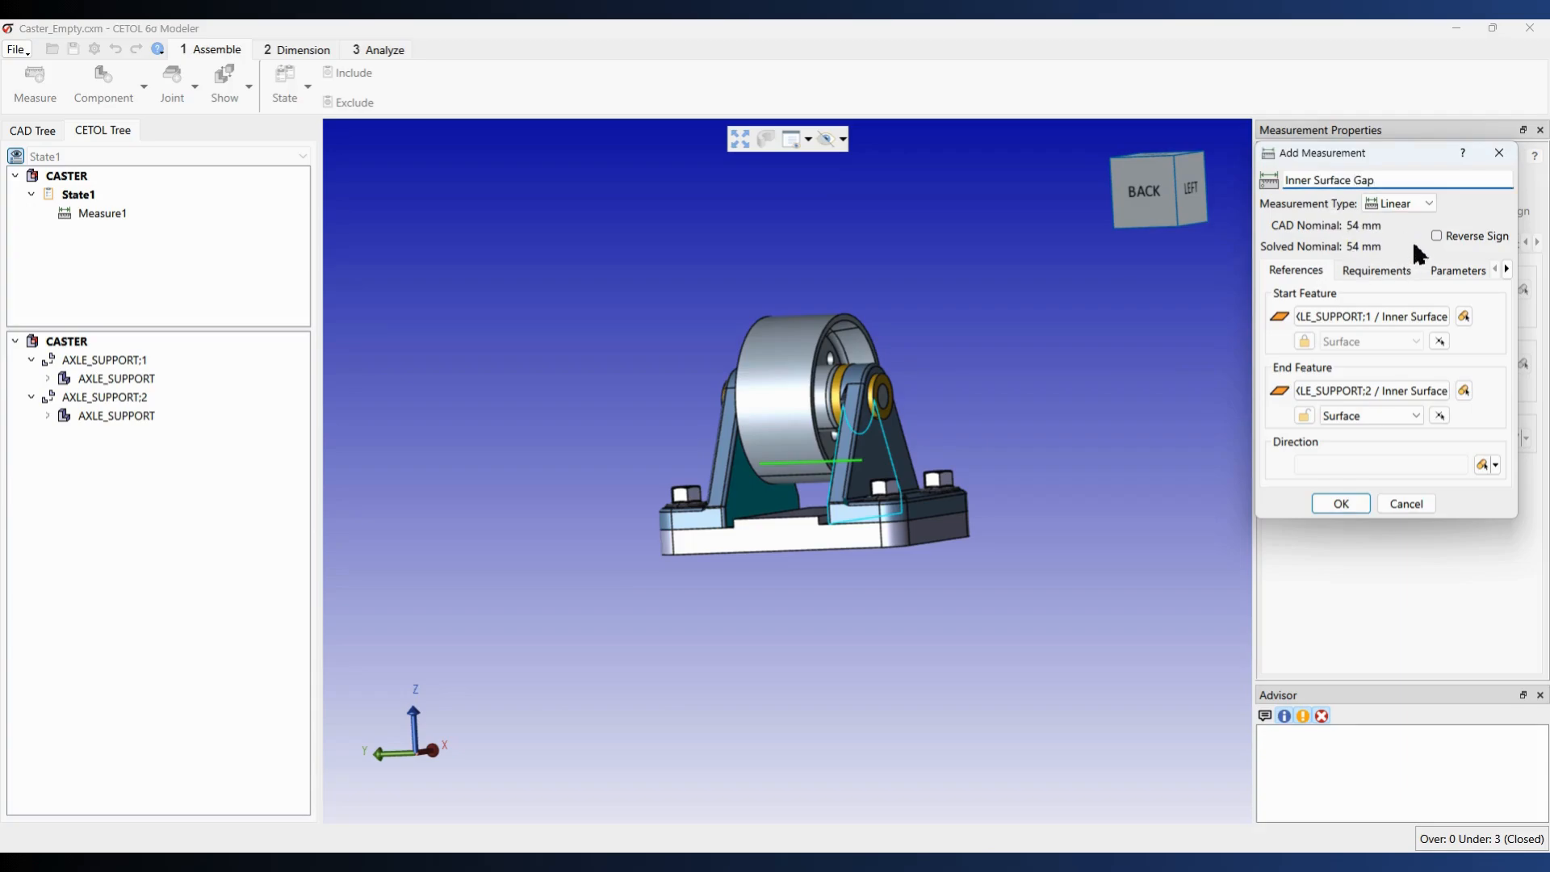
click(1342, 502)
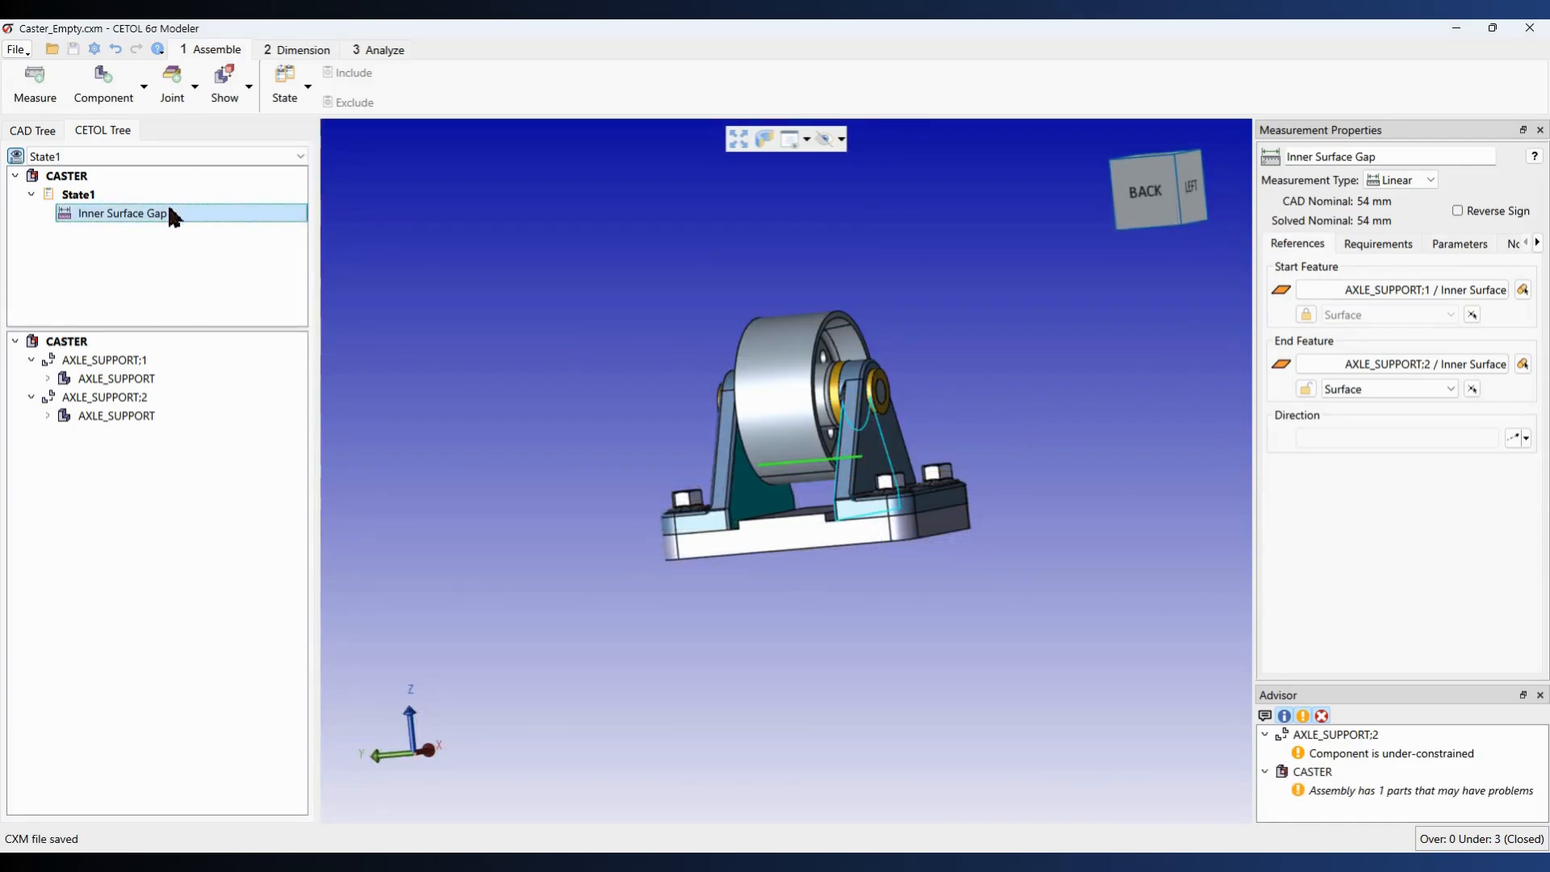
Step: Orbit the caster to face its back and zoom in
middle_drag(781, 390, 840, 455)
scroll(870, 452, up, 4)
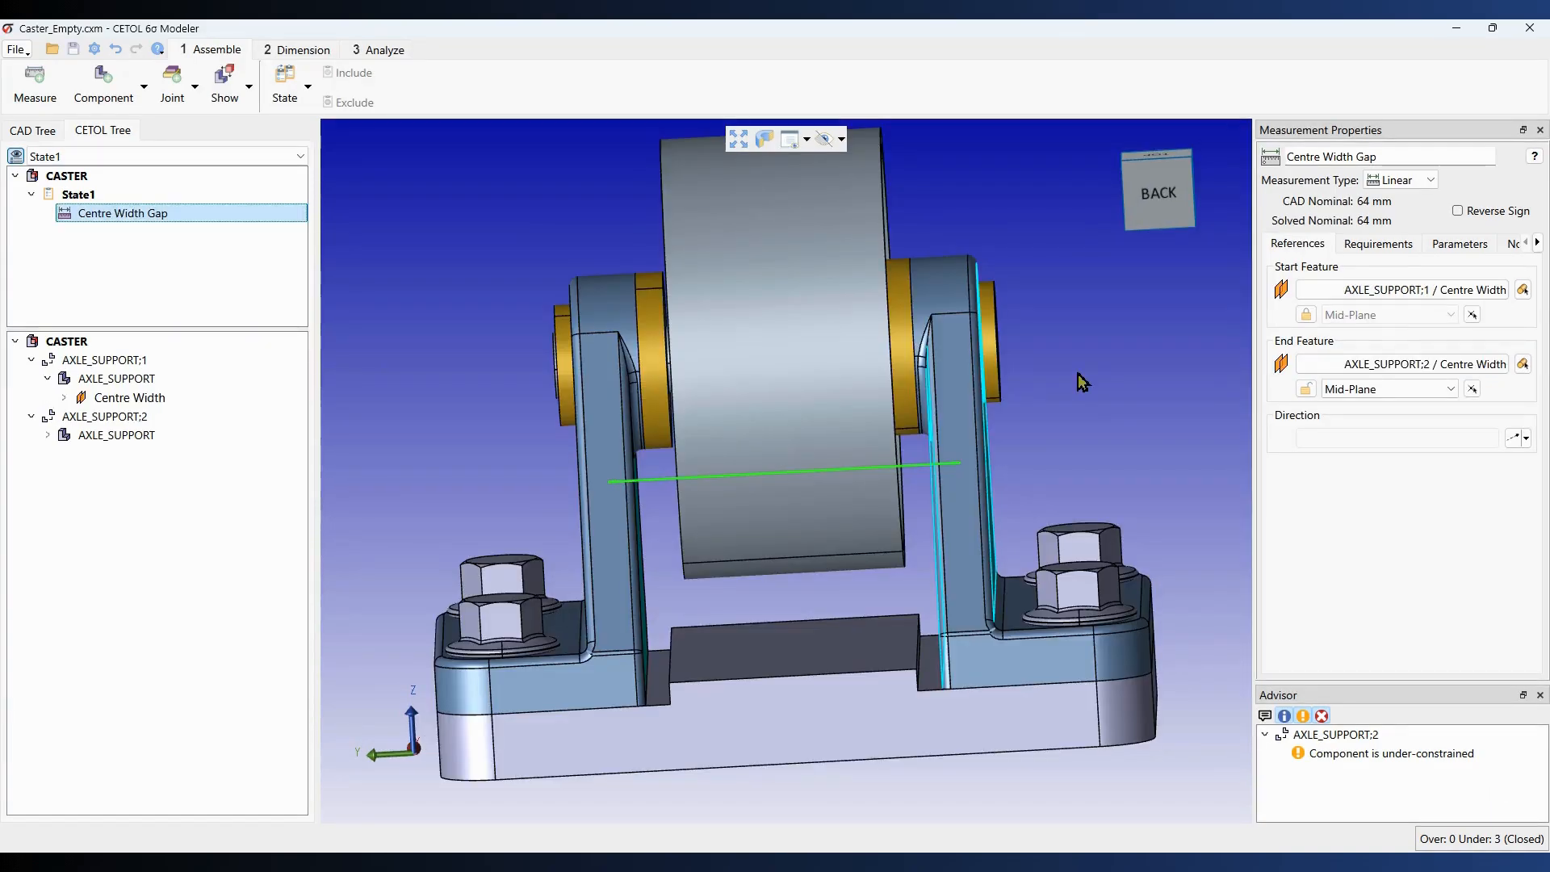
Step: Show the measurement's requirements, enable an objective, and change the symmetric tolerance from 0.01 to 0.05
click(1359, 257)
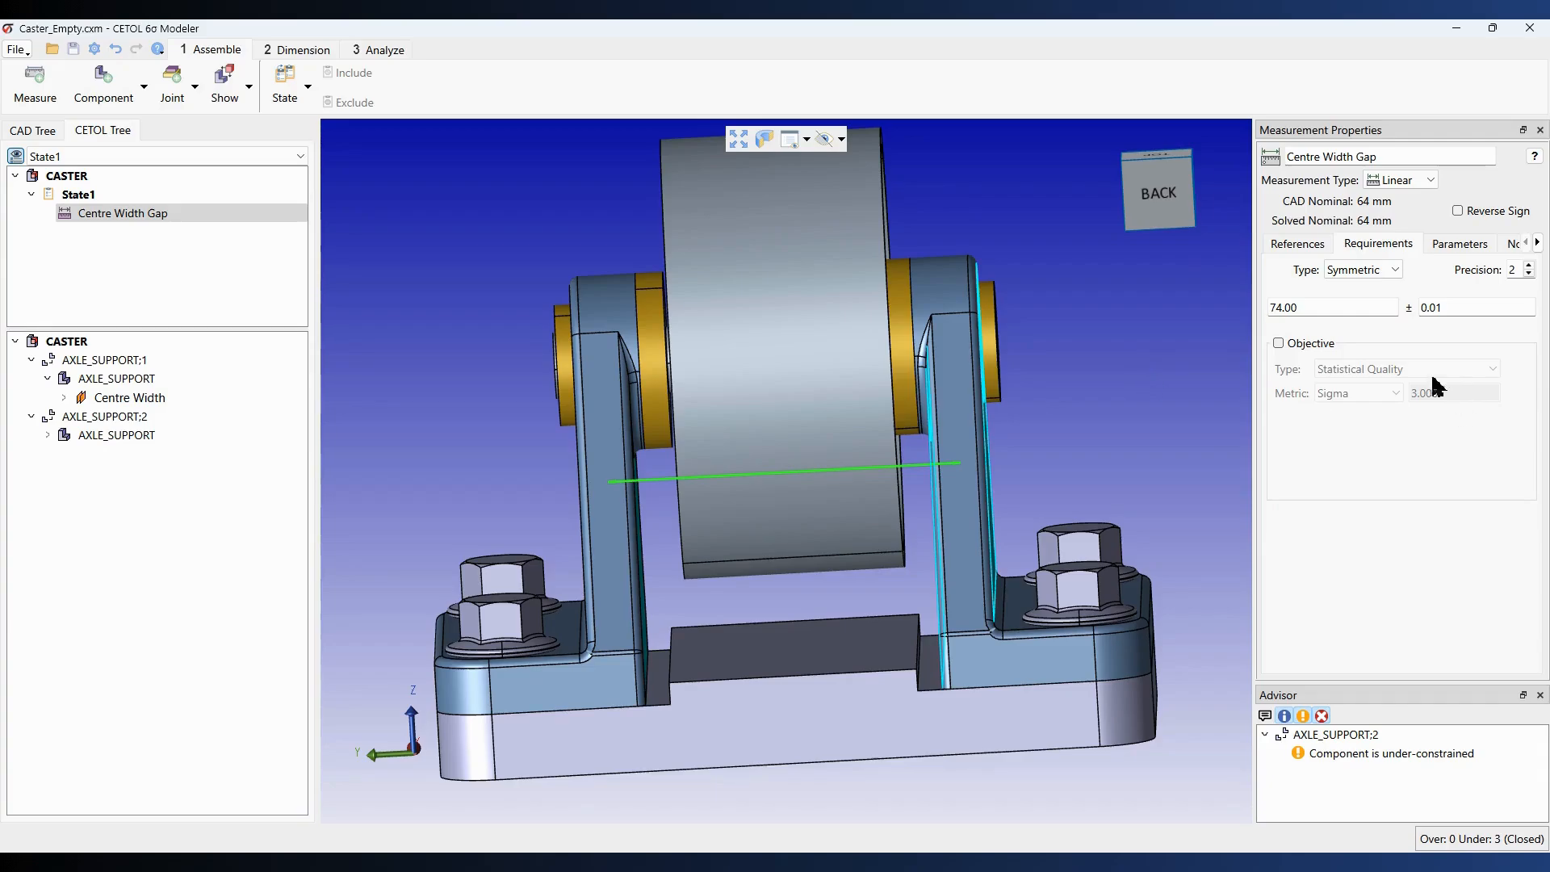
click(1306, 345)
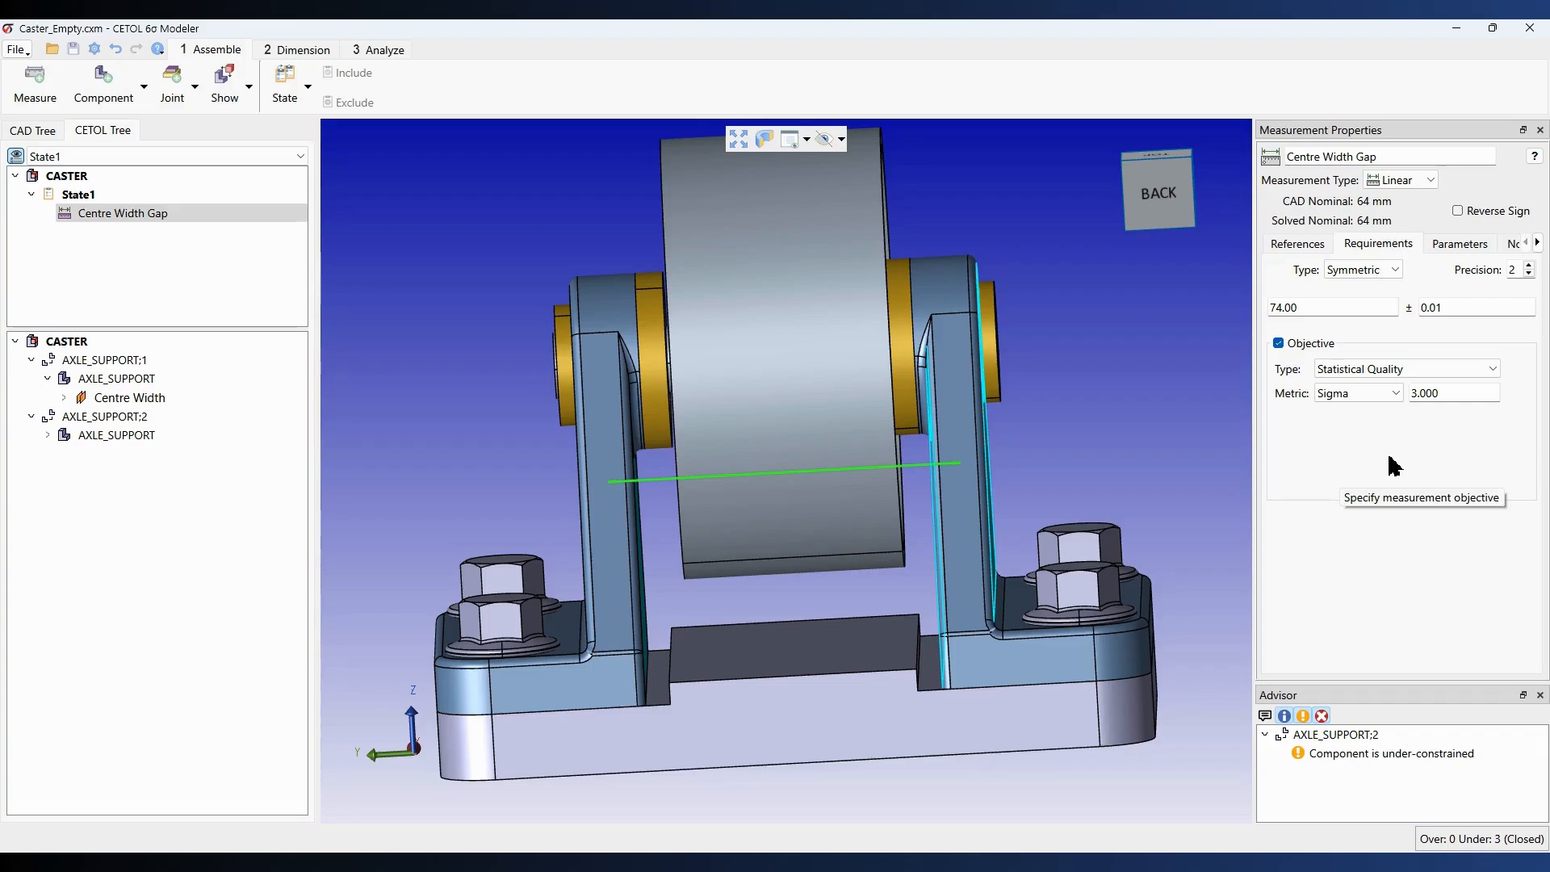
click(1470, 312)
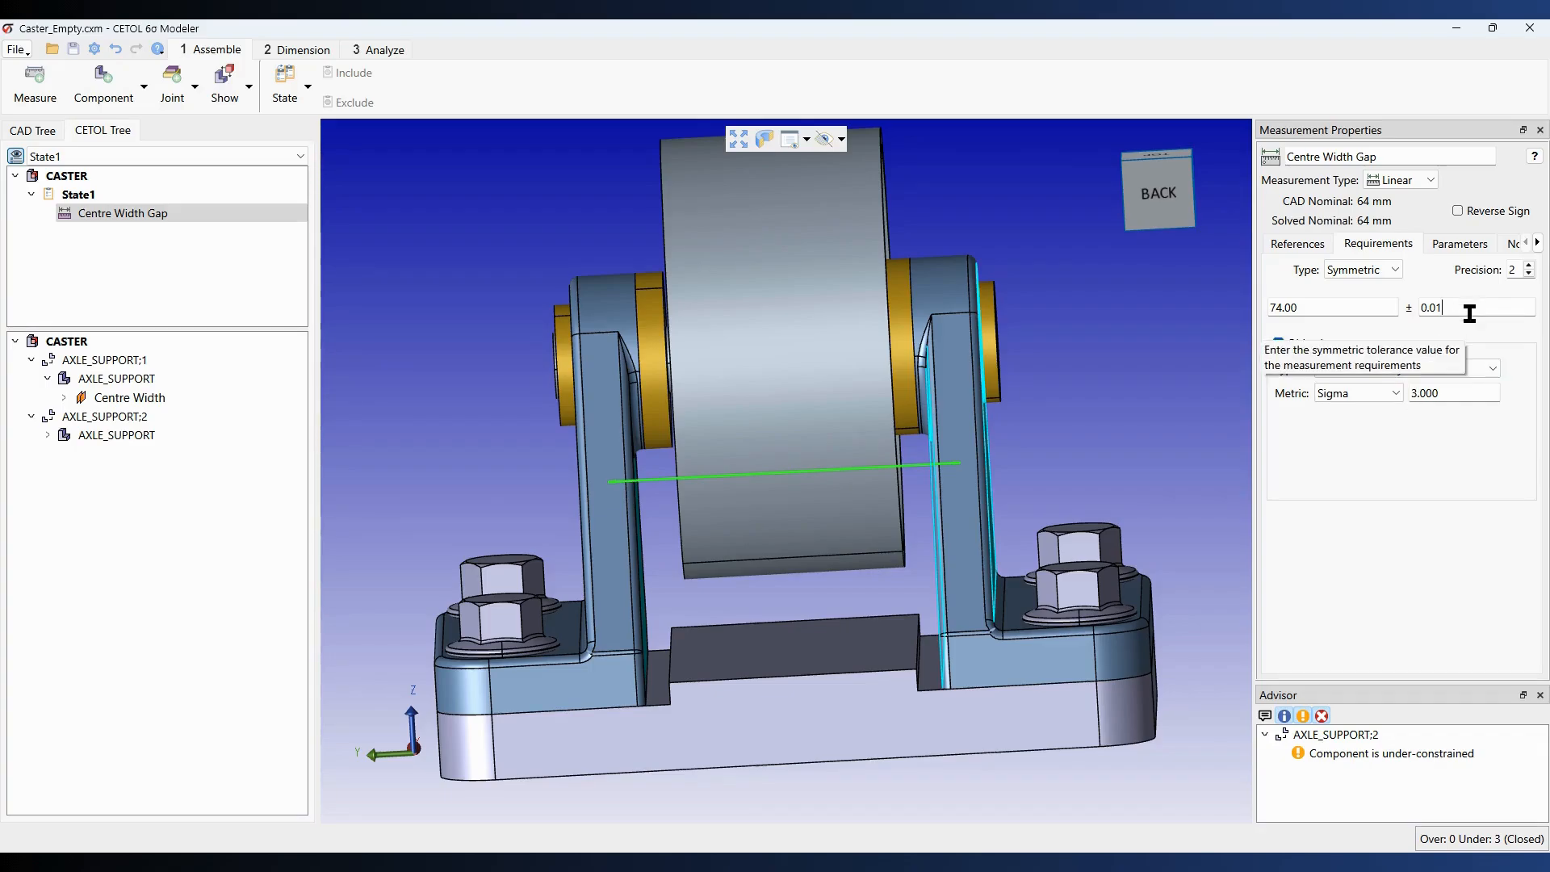
key(BackSpace)
text(5)
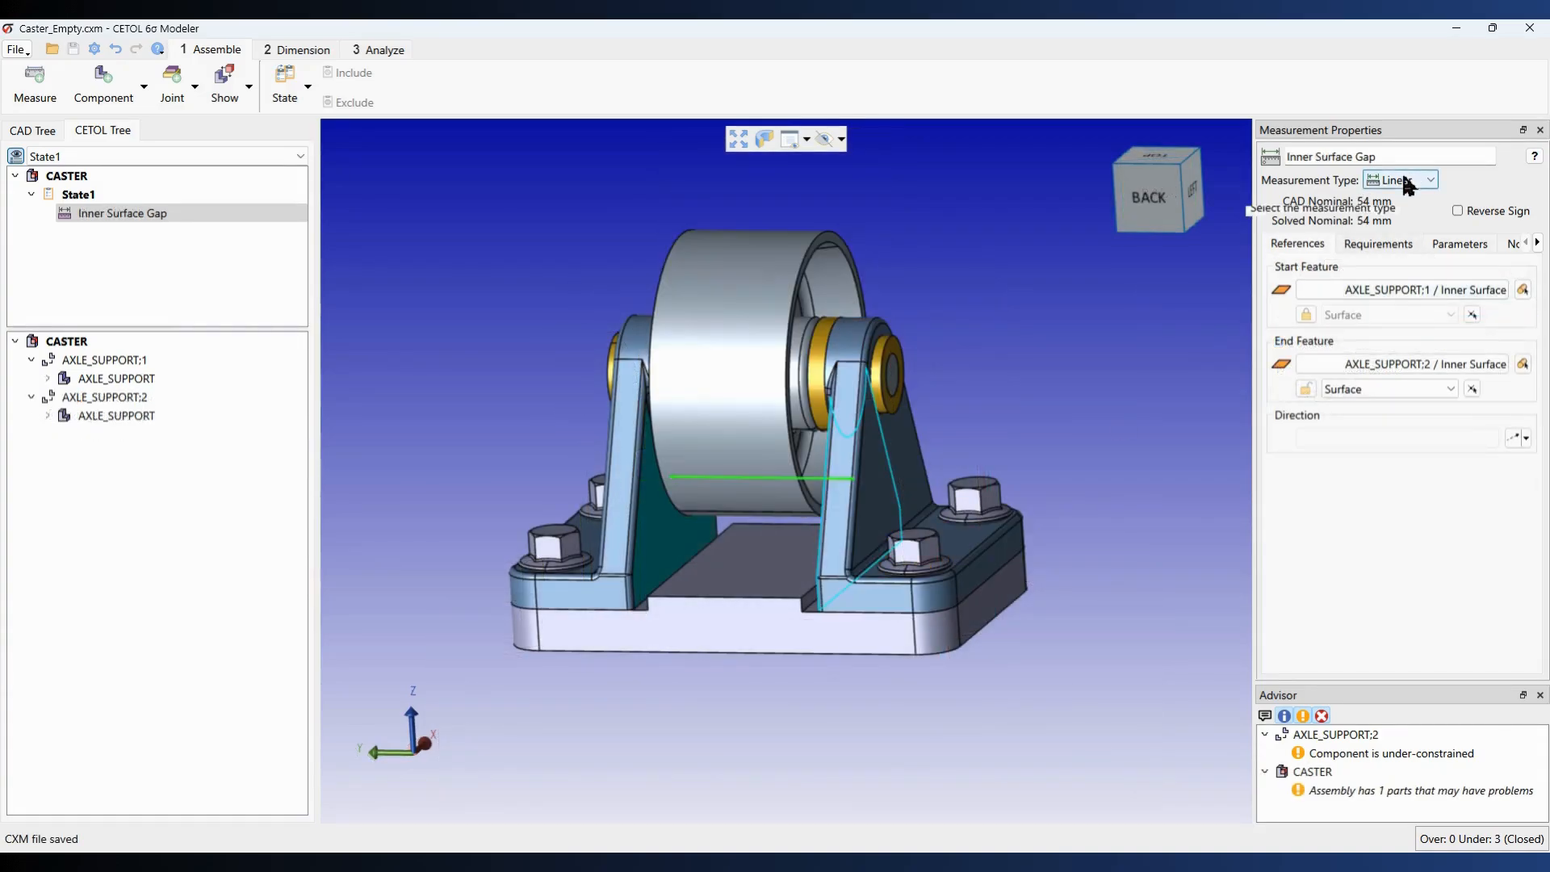
click(1398, 181)
click(1401, 227)
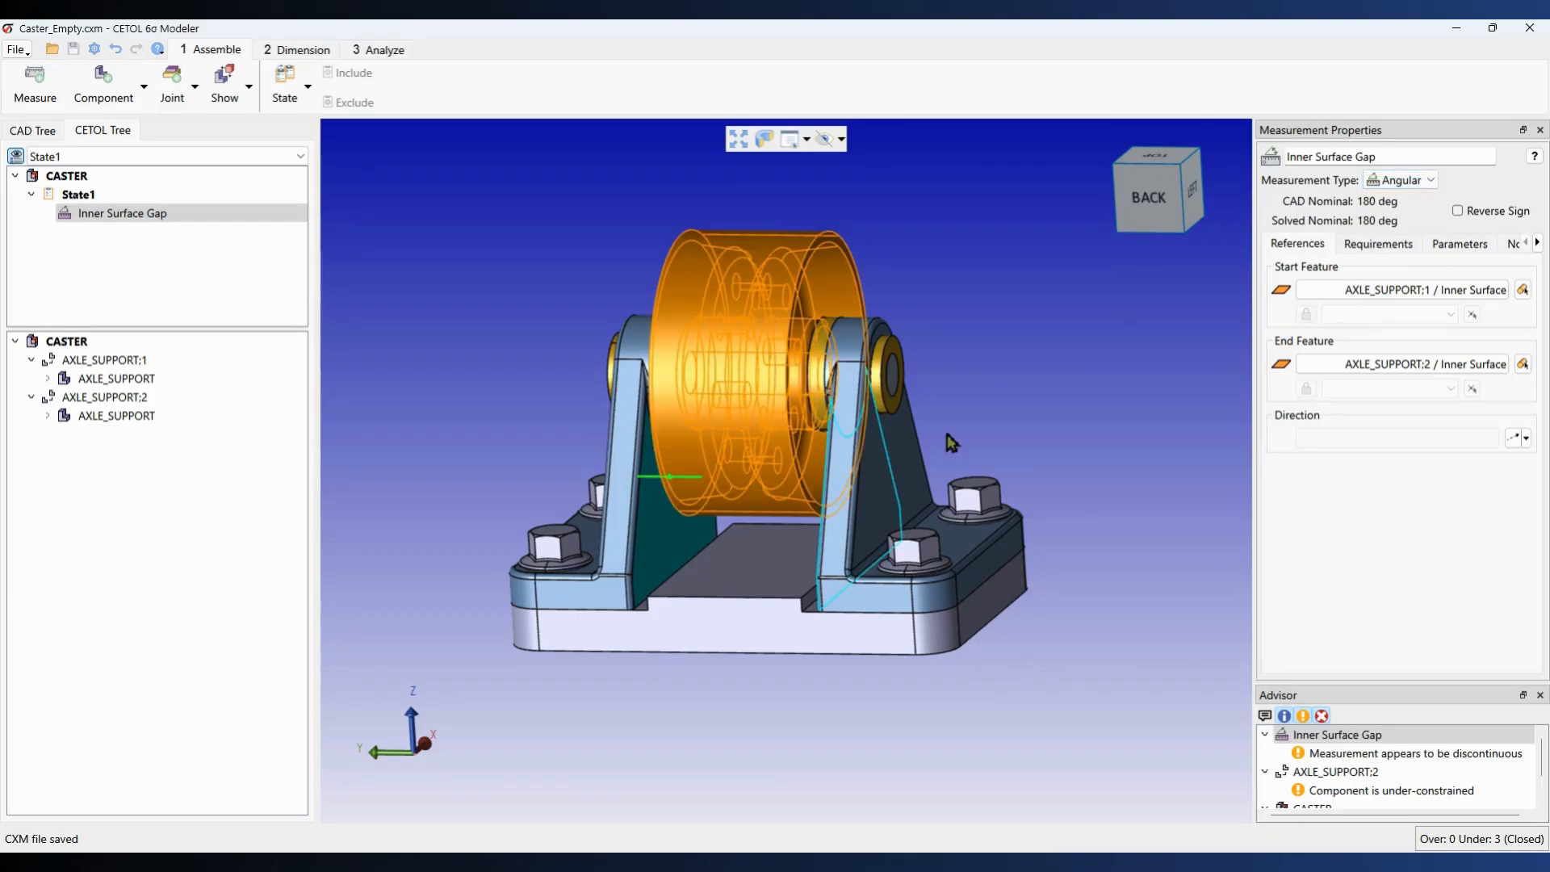
click(1416, 180)
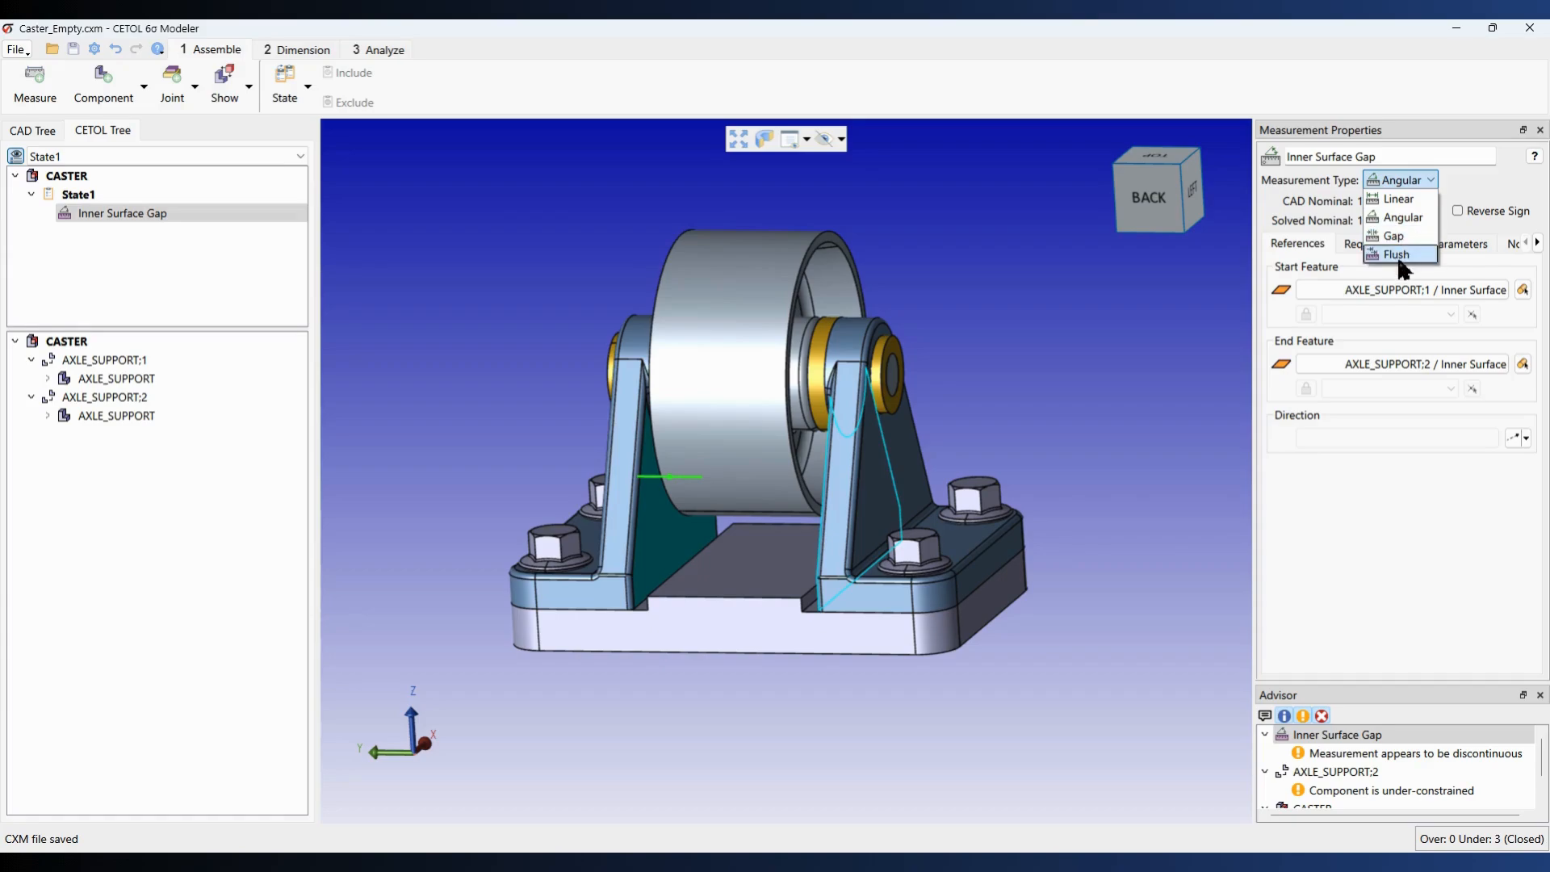
click(1407, 202)
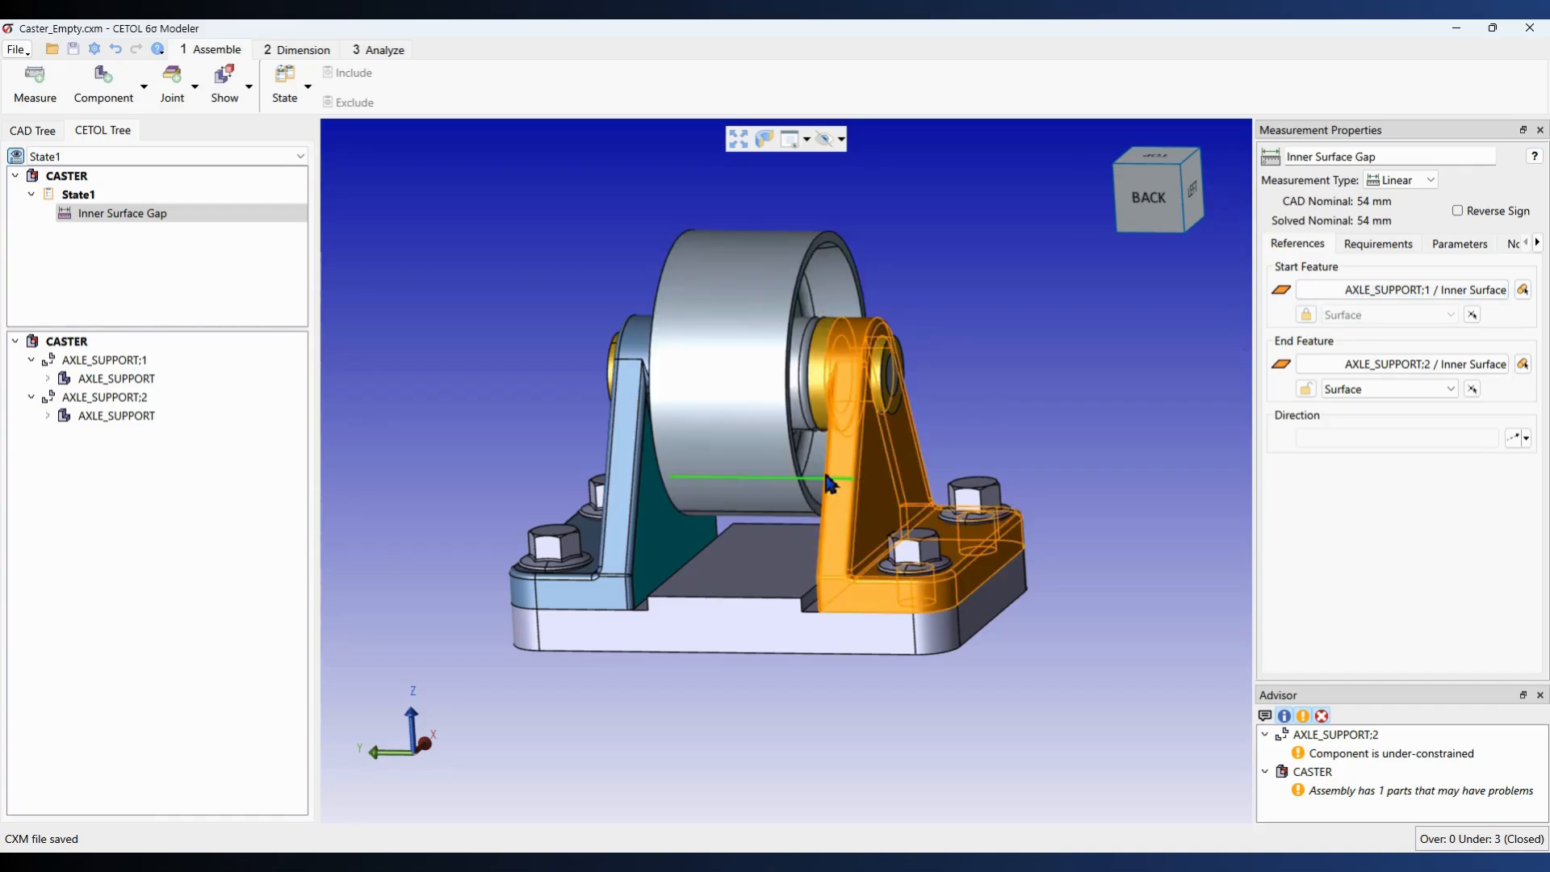
mouse_move(796, 487)
middle_down()
mouse_move(891, 473)
mouse_move(820, 476)
middle_up()
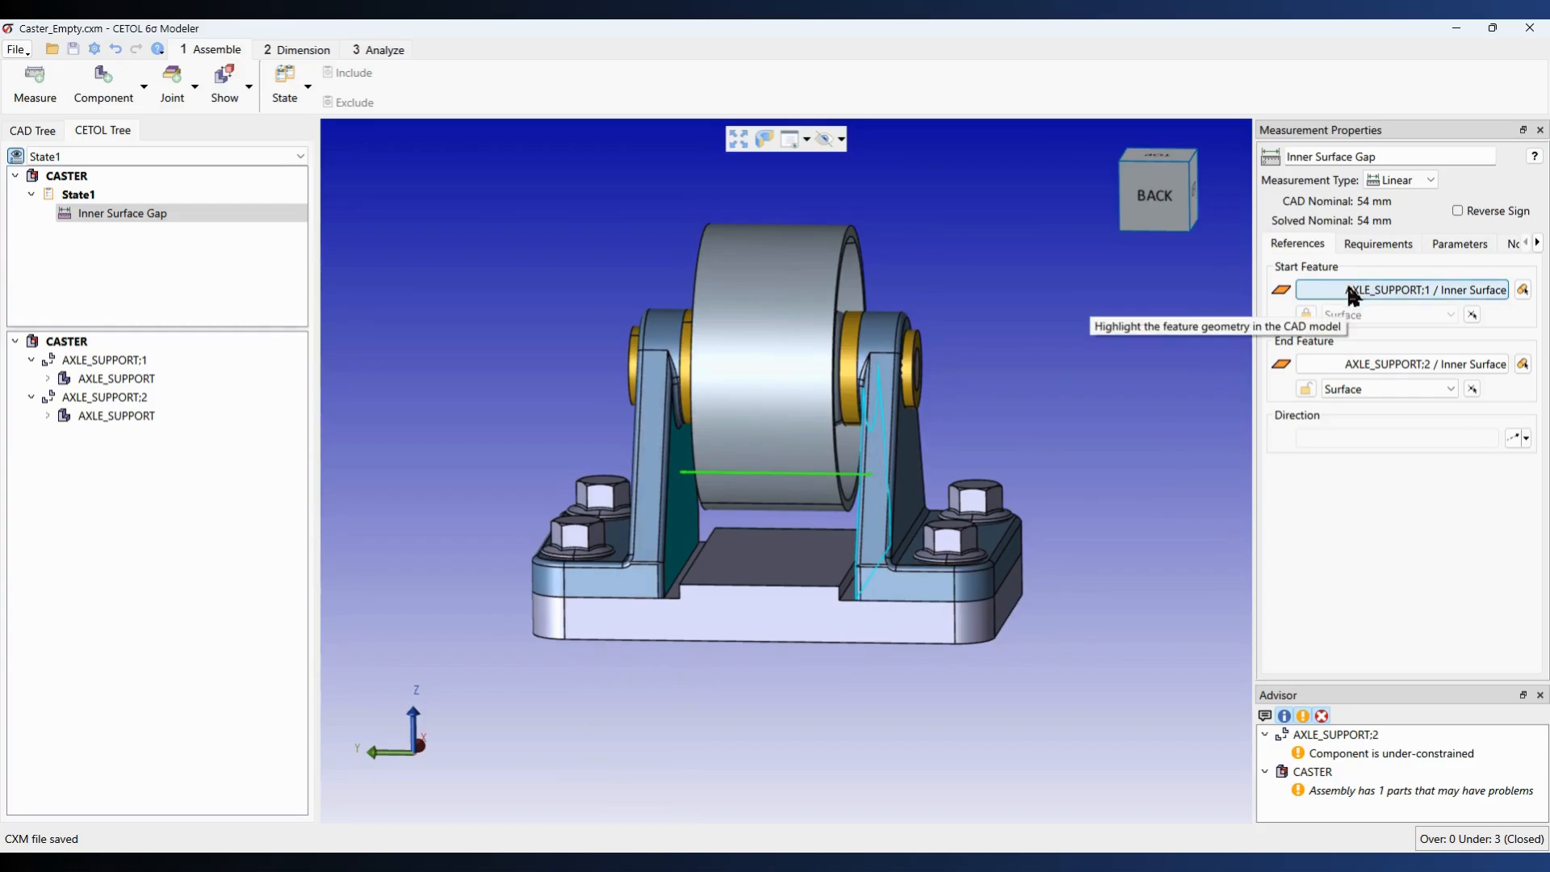
Step: Move the Inner Surface Gap's start endpoint to a vertex on an axle support edge
middle_drag(1093, 467, 1179, 447)
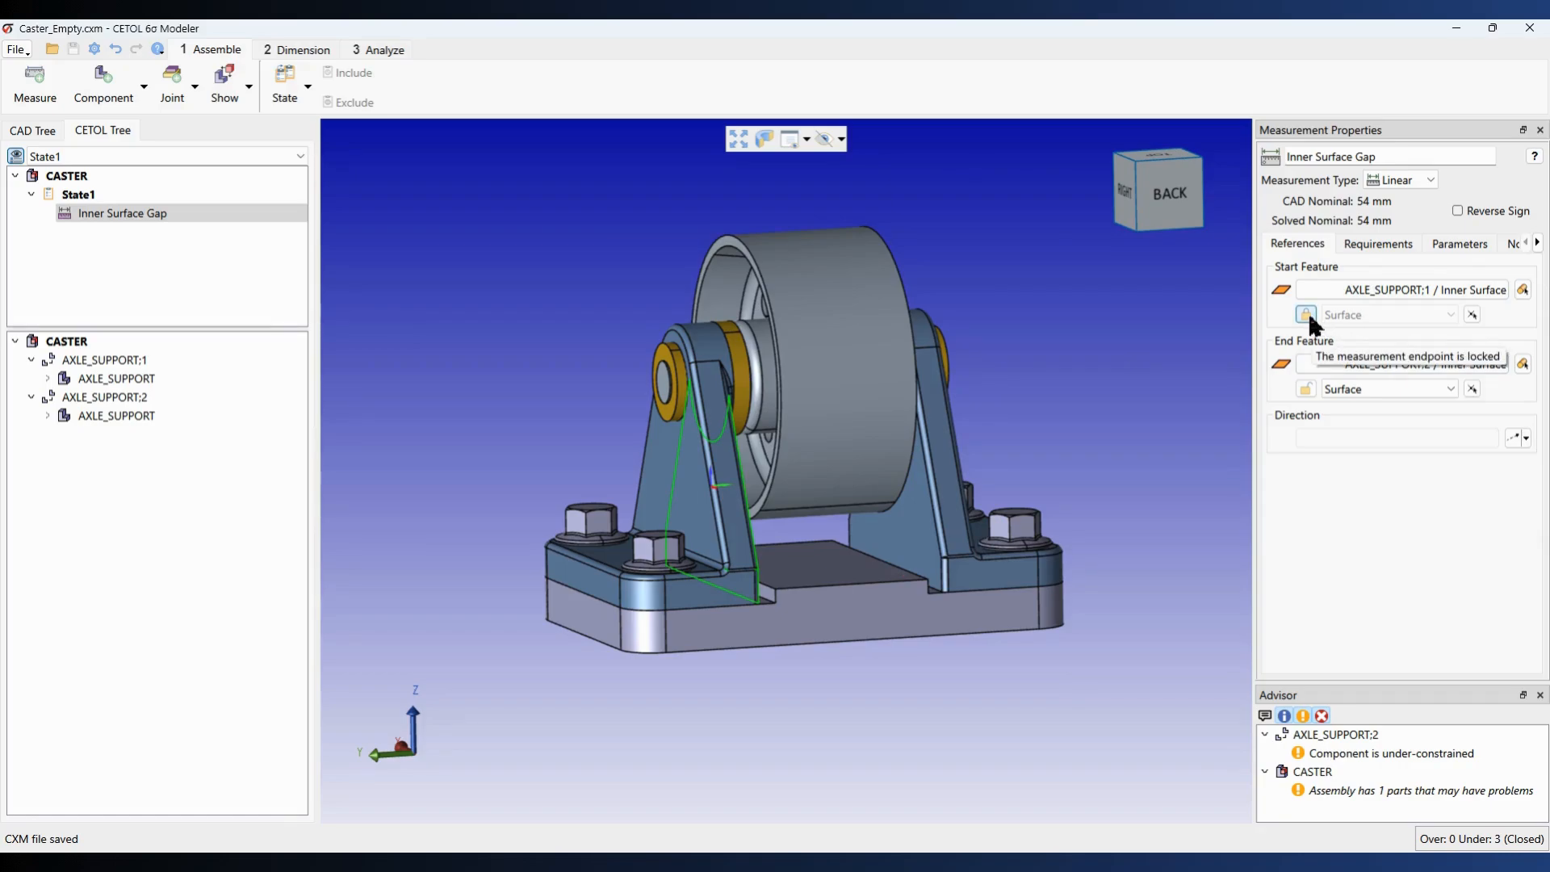
click(1473, 315)
scroll(948, 423, up, 3)
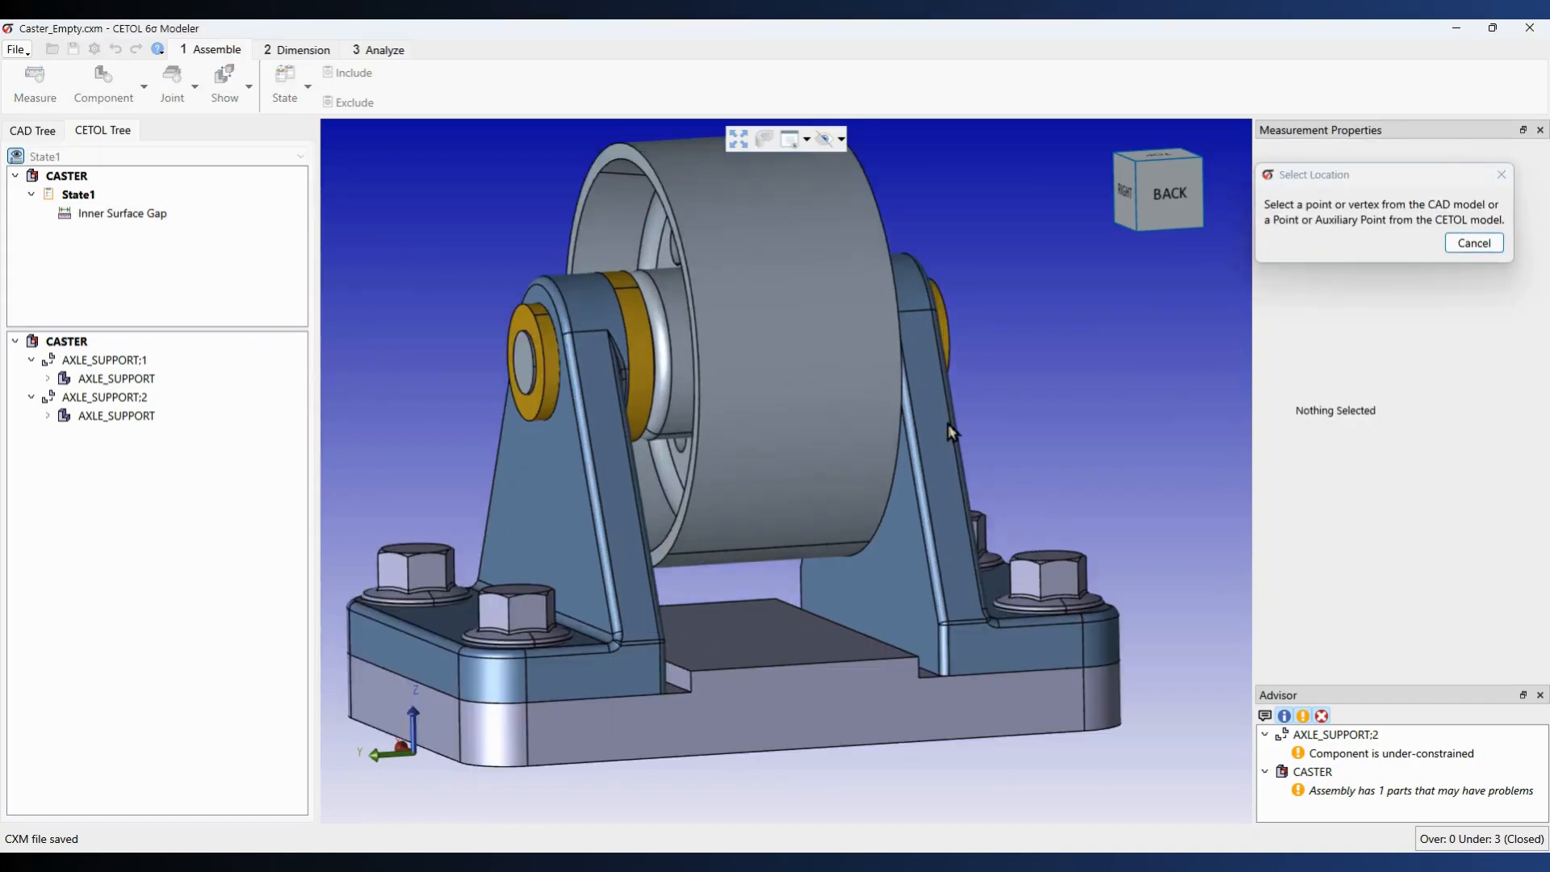
scroll(948, 423, up, 6)
middle_drag(876, 442, 853, 450)
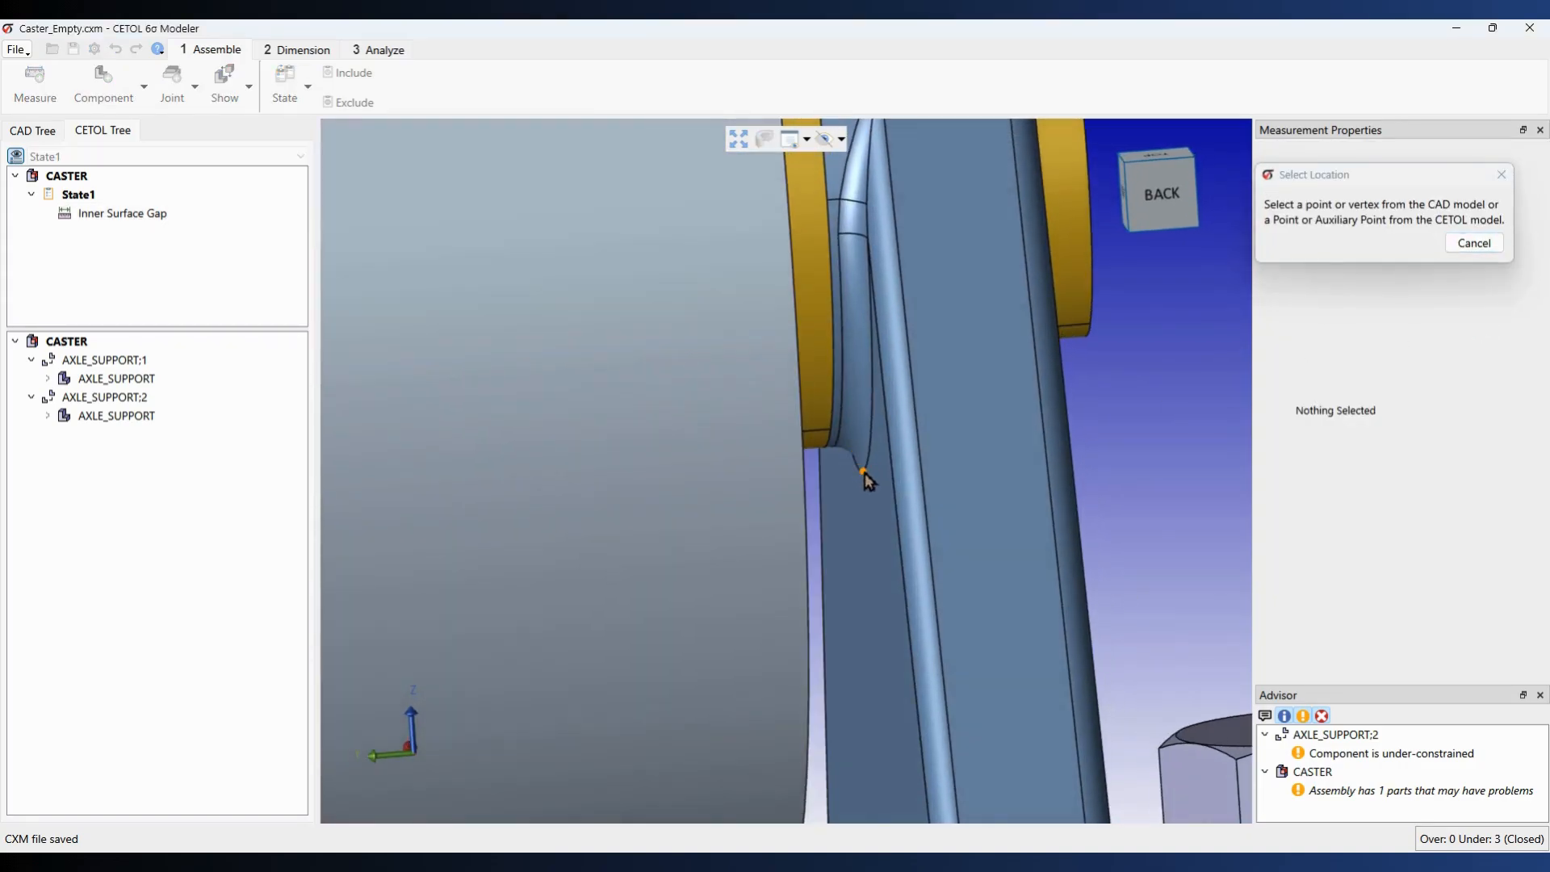
click(865, 473)
scroll(528, 500, down, 3)
click(738, 139)
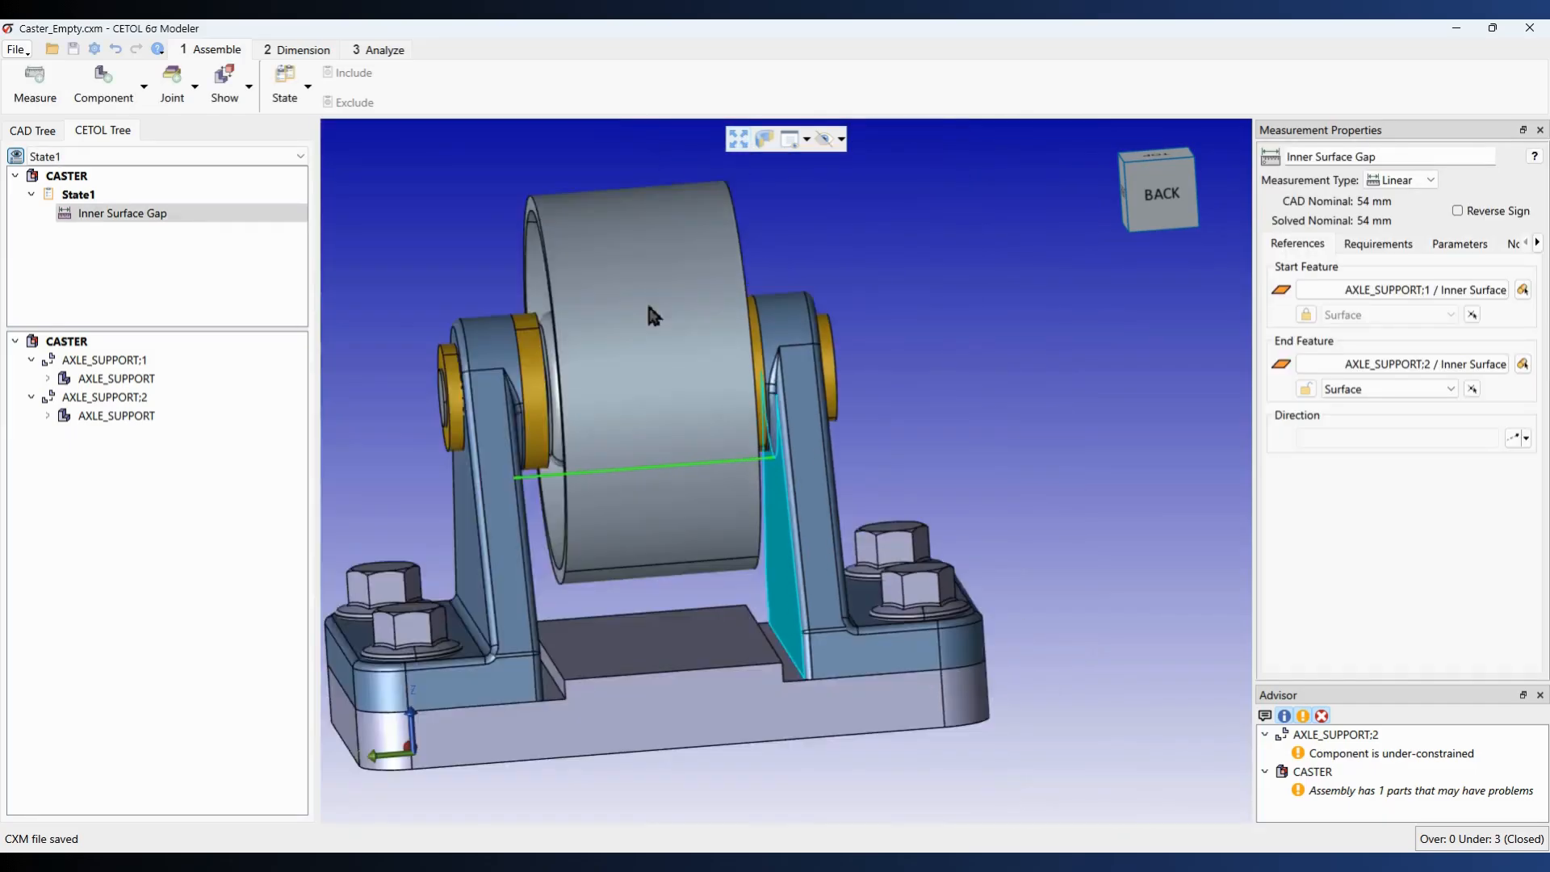
Step: Zoom in on the caster assembly
scroll(803, 412, up, 3)
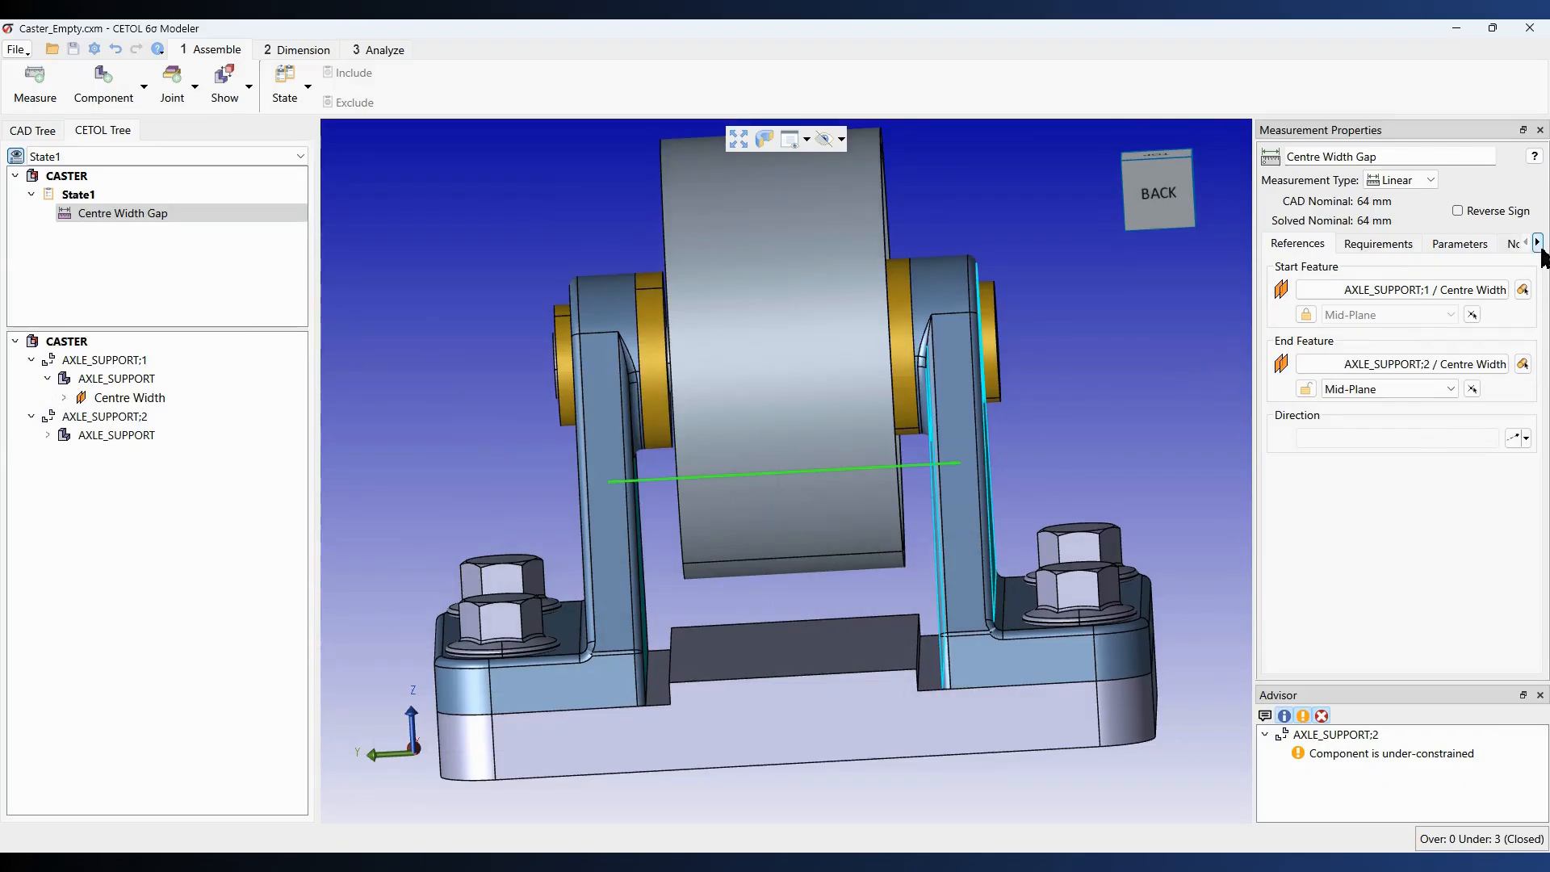
Step: Write 'Version 1' in the Centre Width Gap measurement's notes
click(1538, 244)
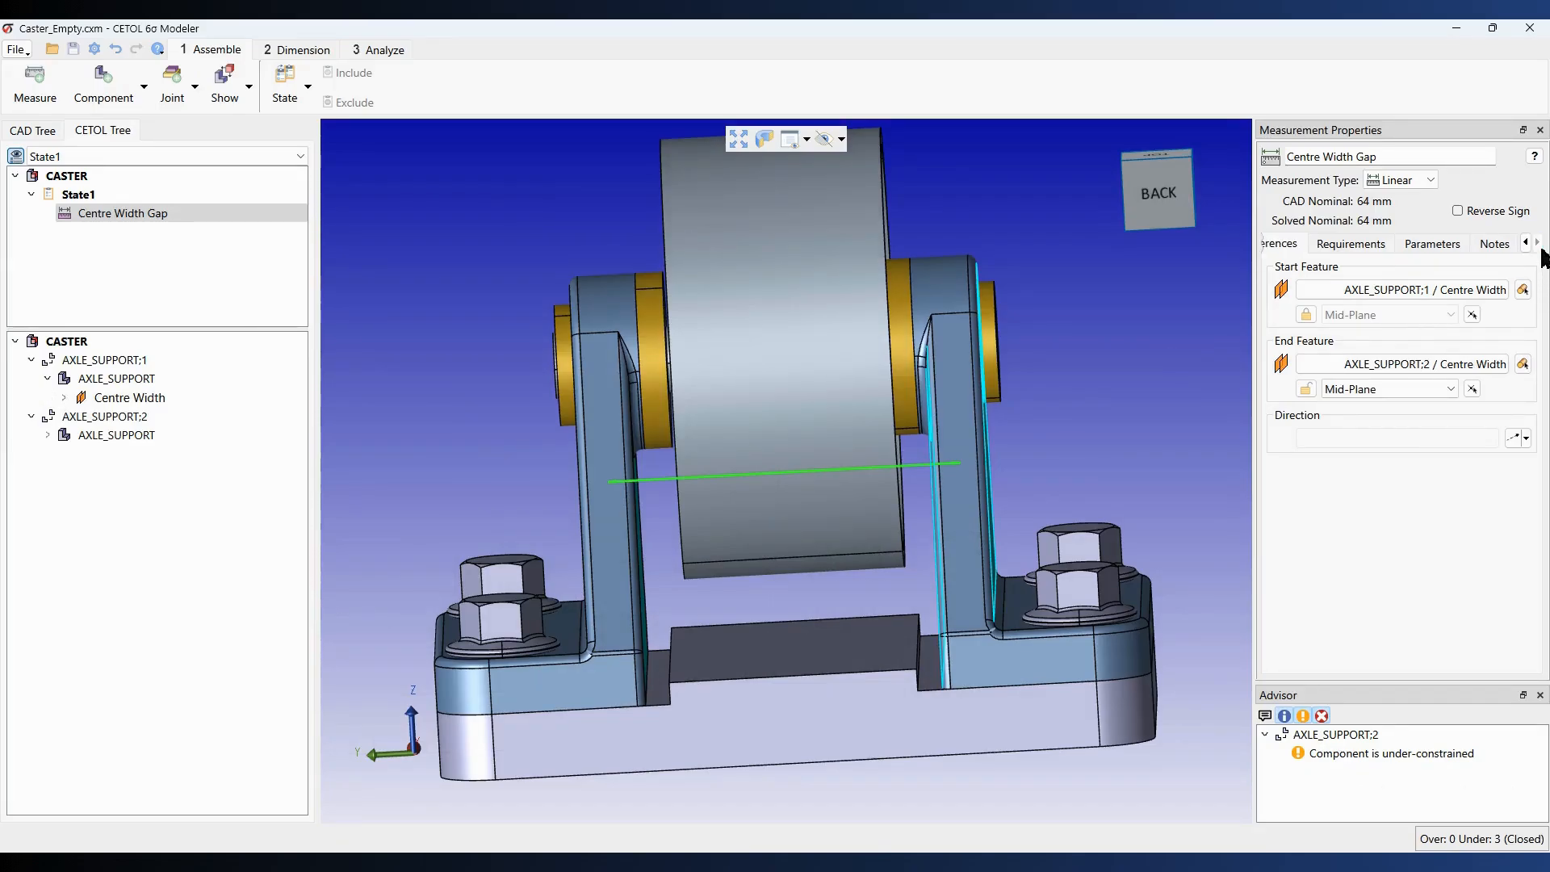
click(1495, 244)
click(1406, 289)
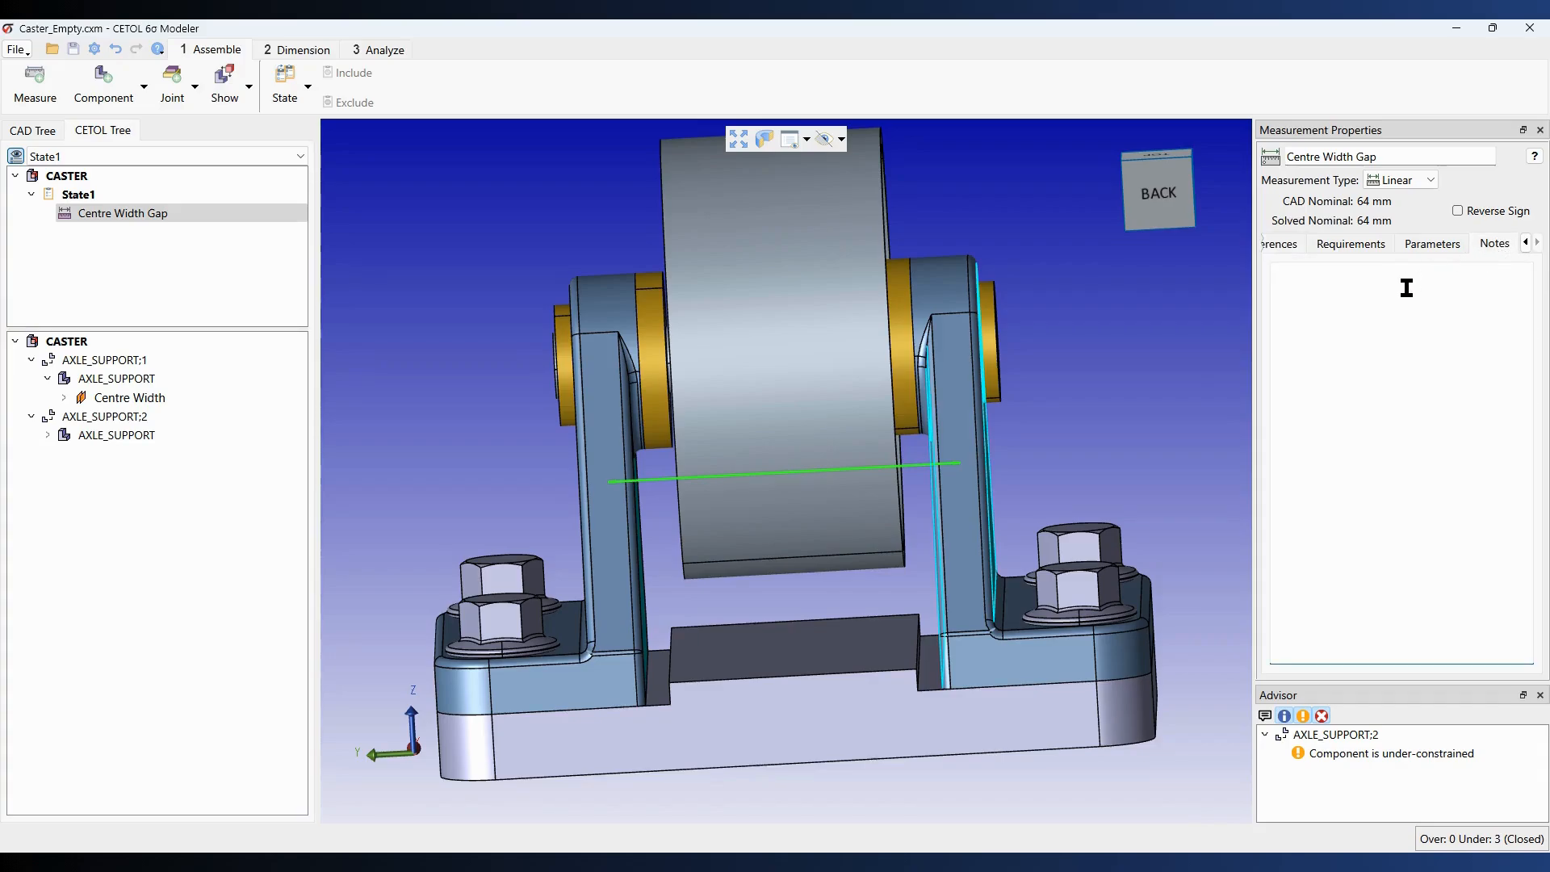
text(Version 1)
click(1445, 244)
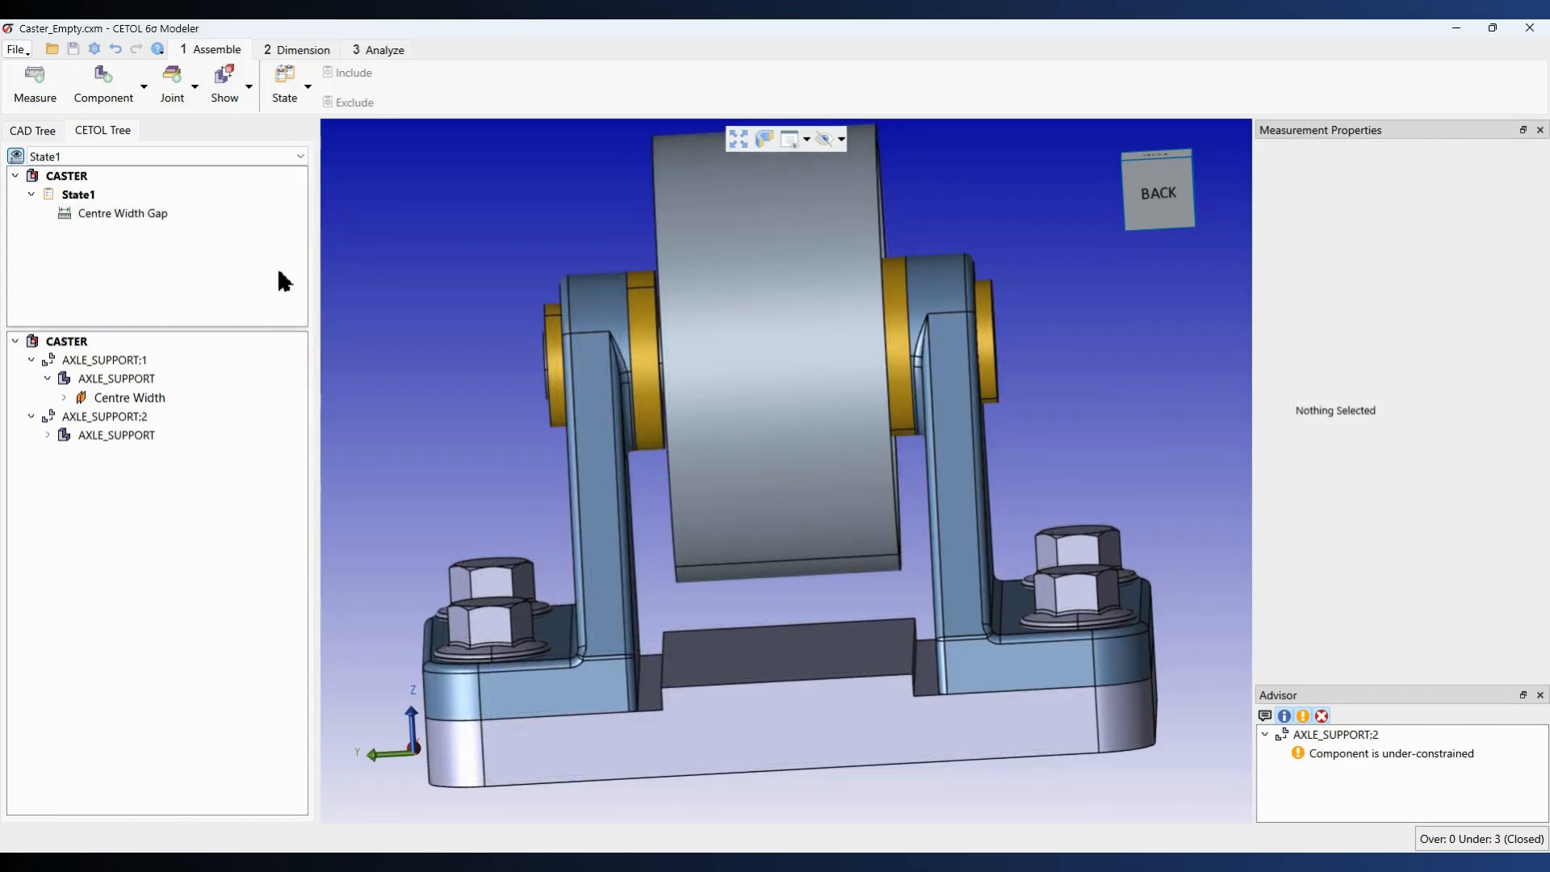
Step: Reselect Centre Width Gap in the tree and orbit to show more of the right support
click(179, 213)
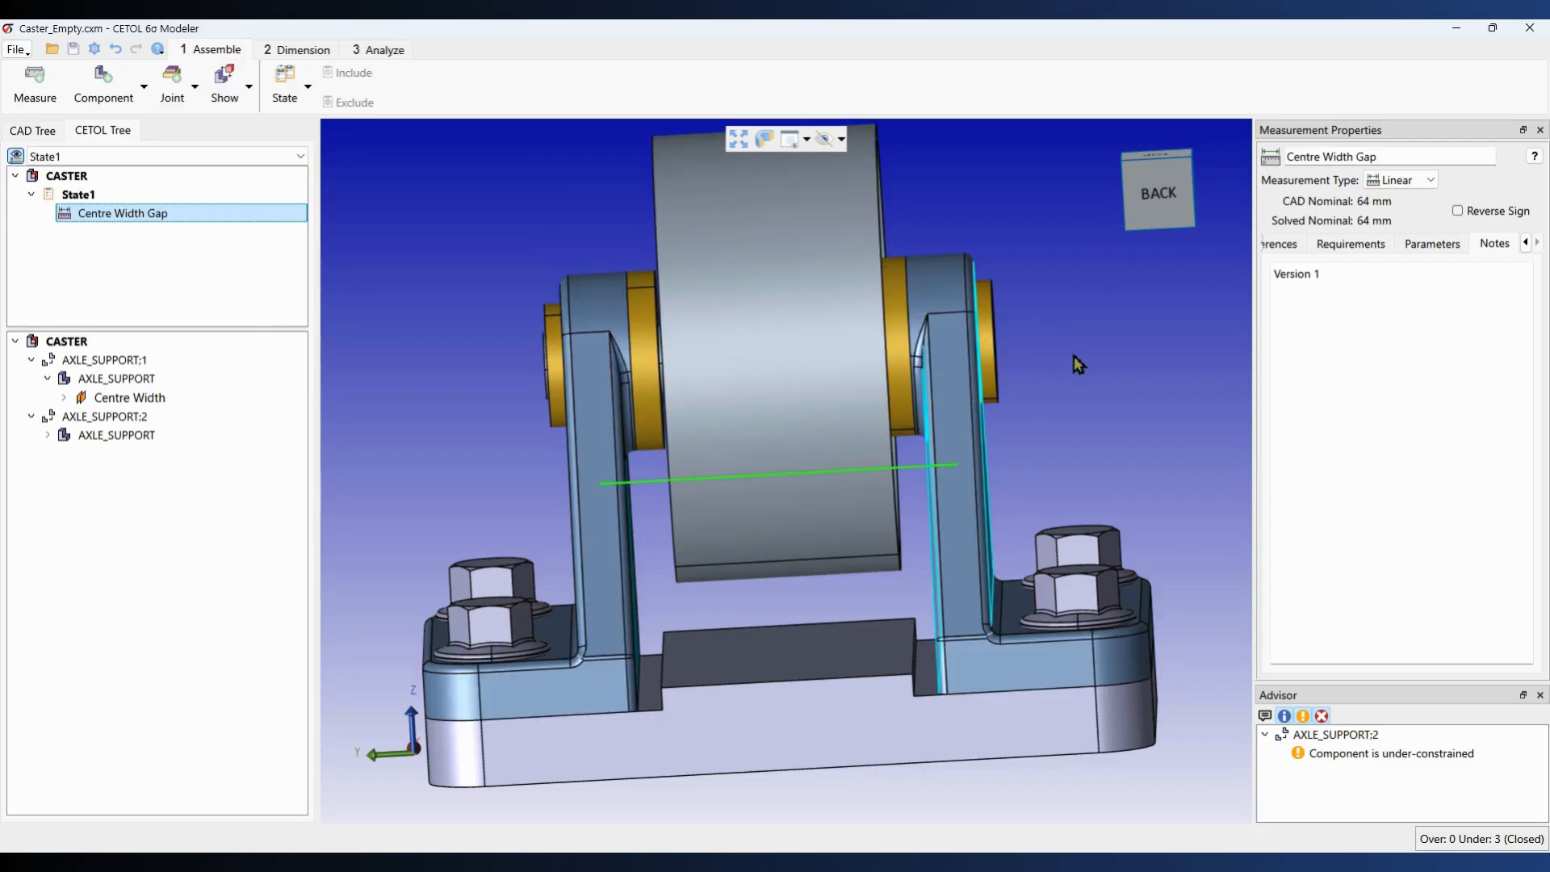
middle_drag(1088, 370, 1062, 385)
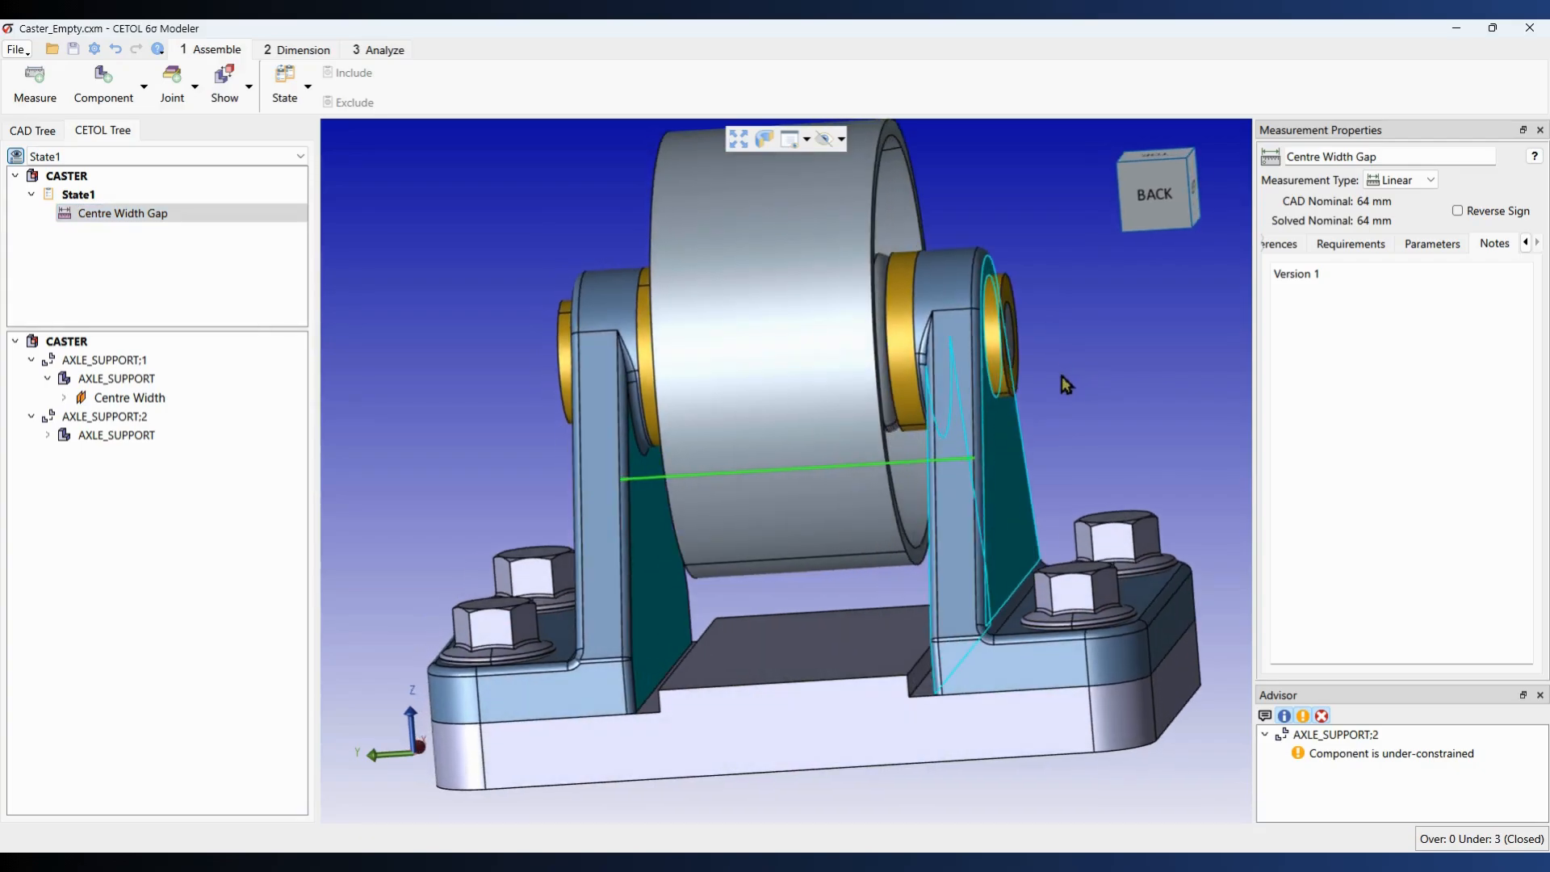
scroll(1063, 375, down, 2)
scroll(1062, 375, up, 2)
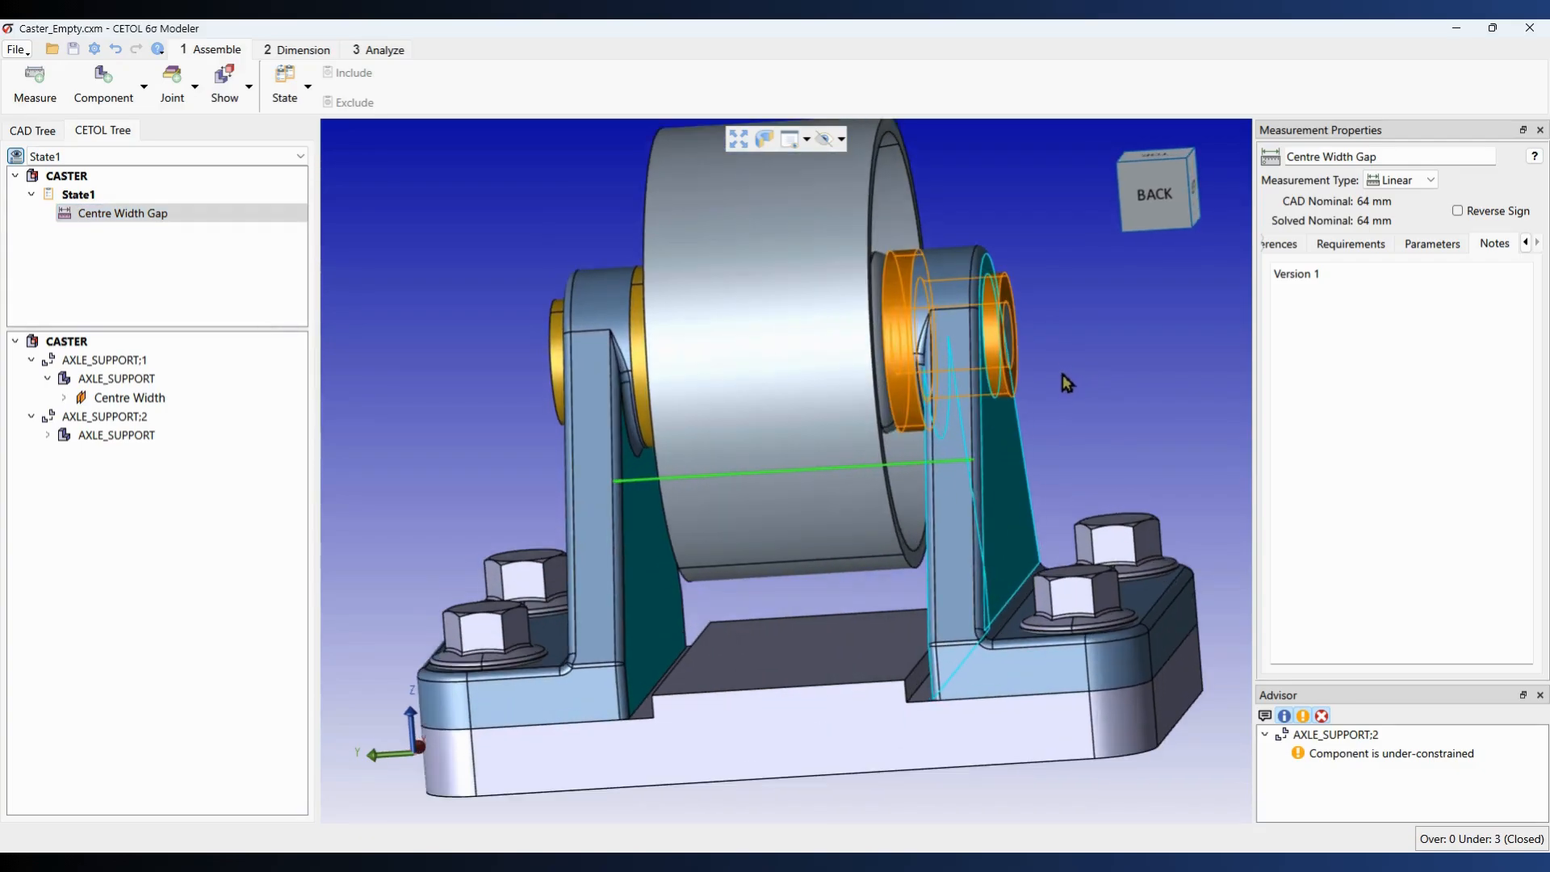